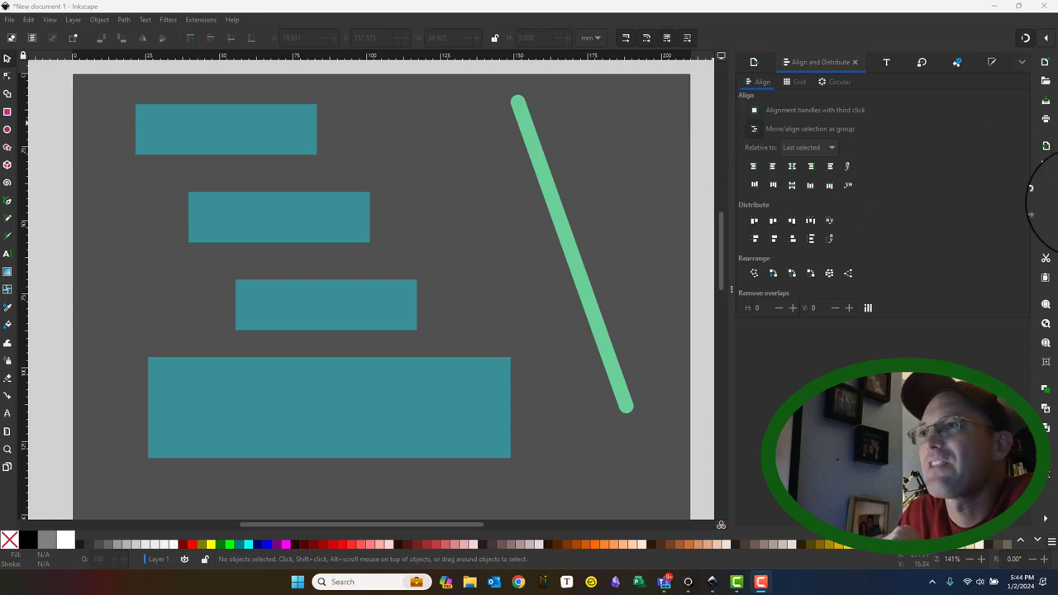
Keep Align and Distribute set to align relative to the Last selected object.
click(1045, 521)
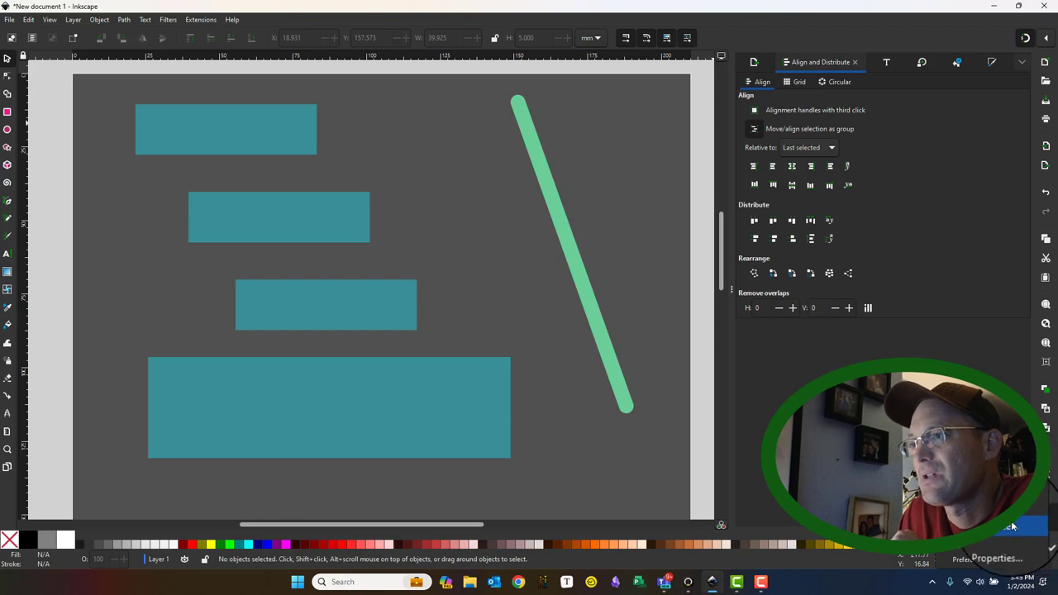
click(955, 326)
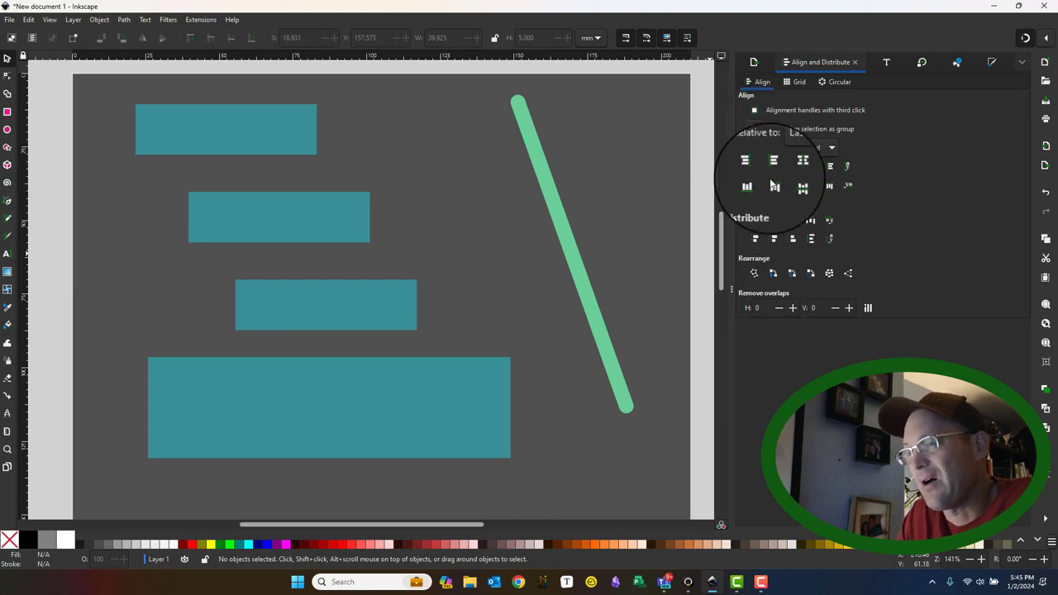
click(811, 153)
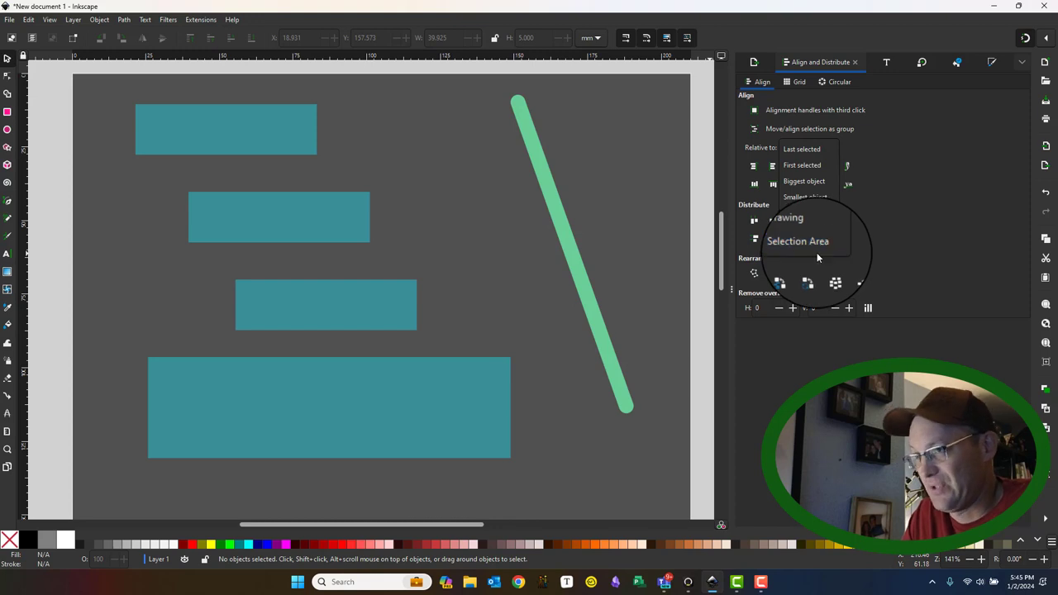
click(798, 149)
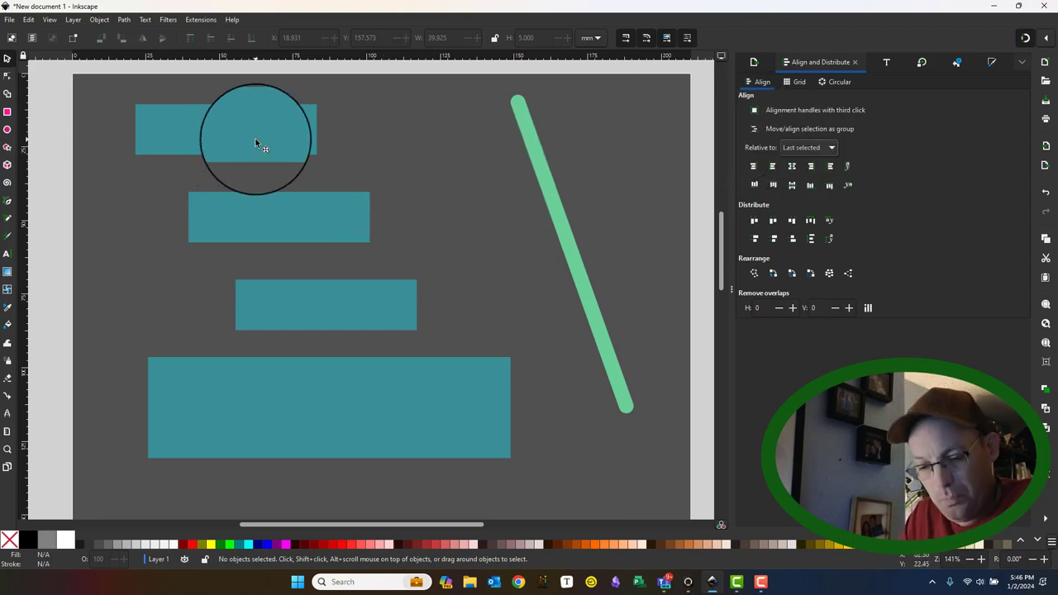
Select the three small teal rectangles, then the large bottom rectangle last.
click(255, 145)
key(Caps_Lock)
click(301, 229)
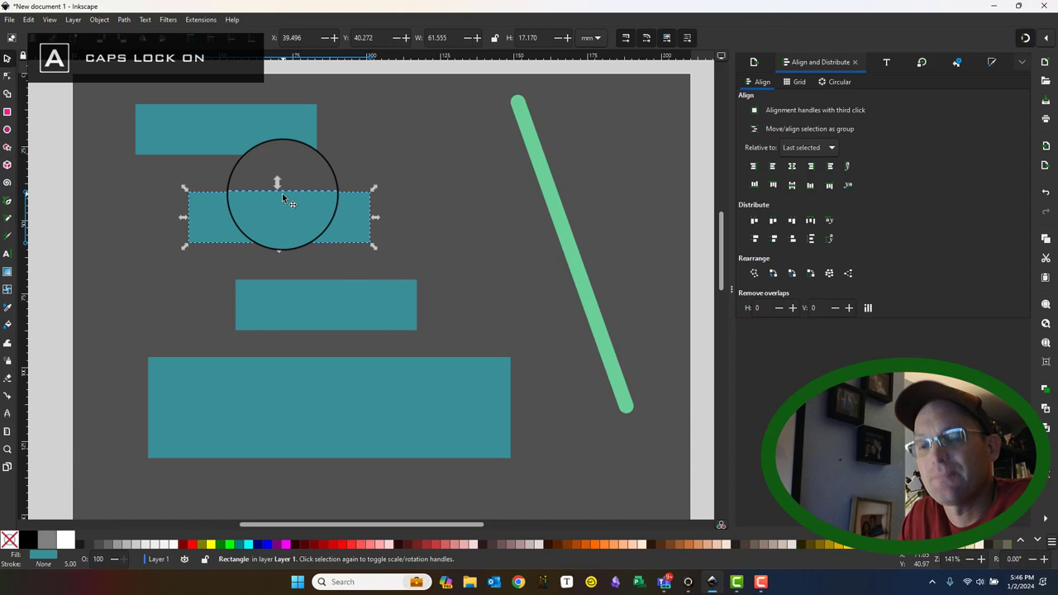
shift+click(265, 148)
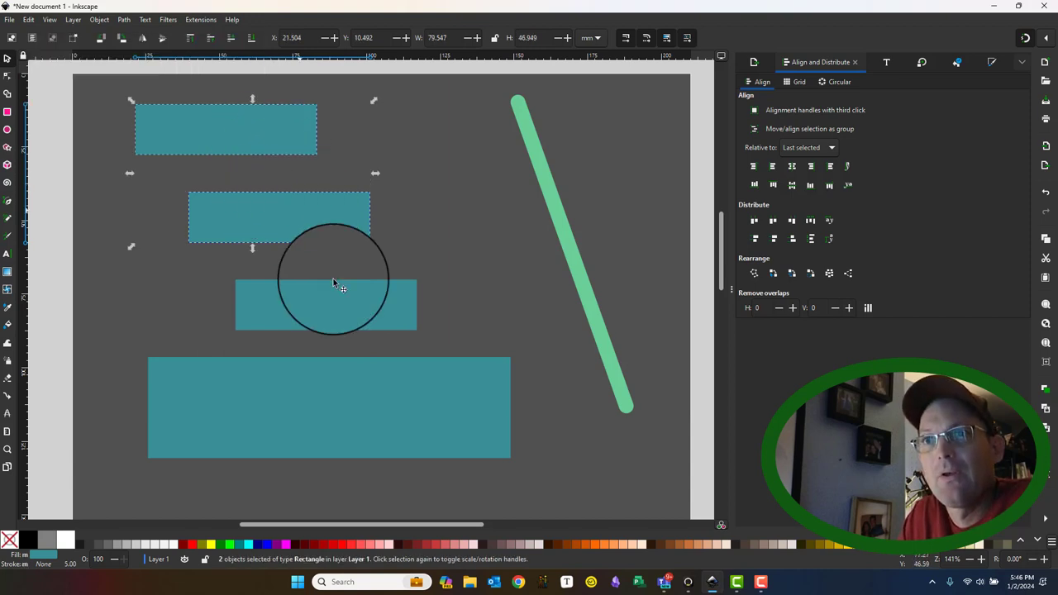
shift+click(347, 319)
shift+click(402, 405)
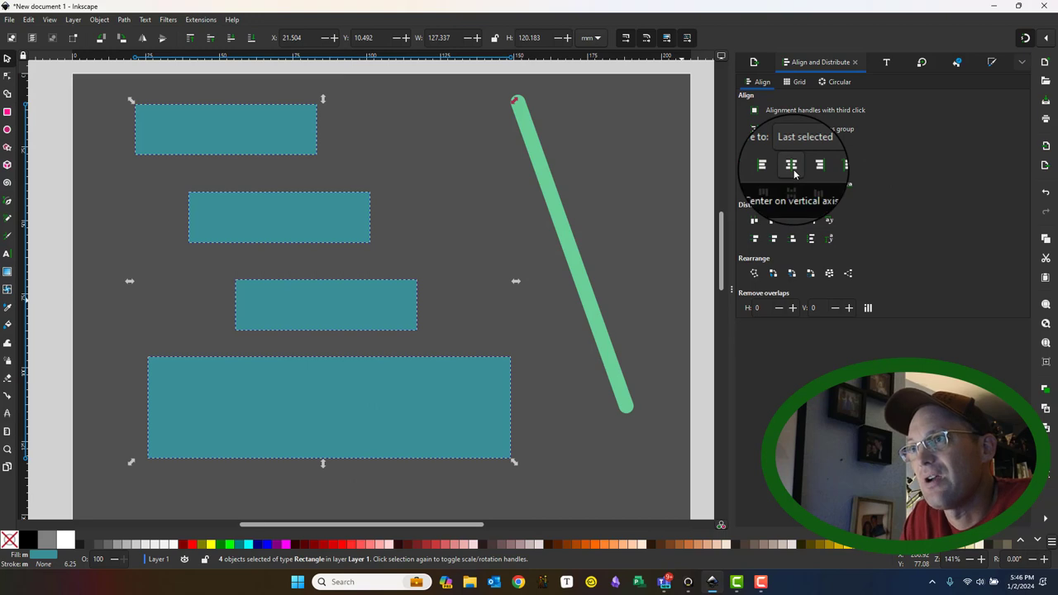
Place the small rectangles just left of the large one, resting on its top edge.
click(791, 165)
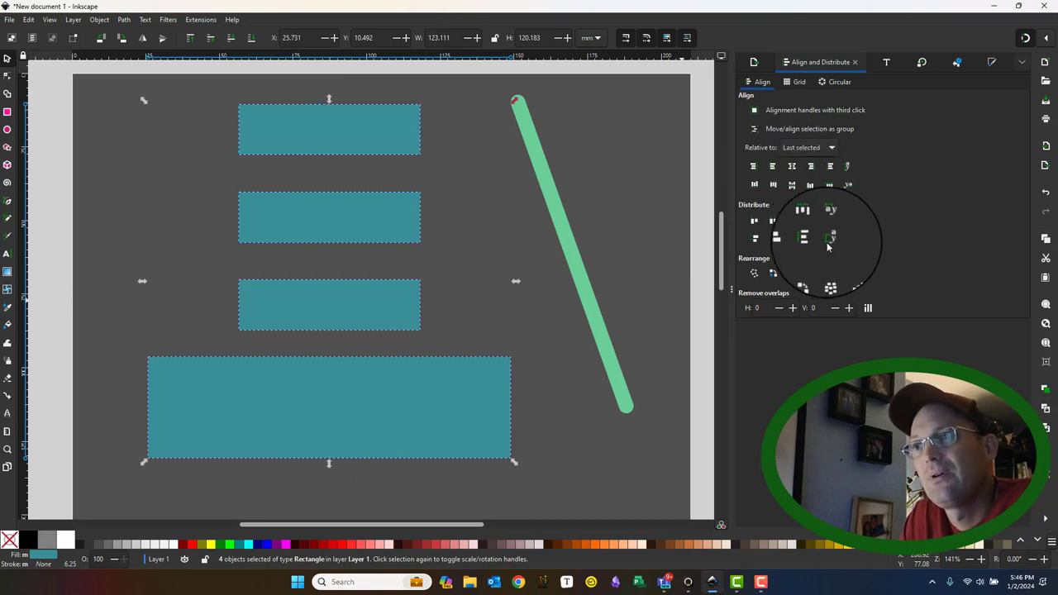
click(792, 187)
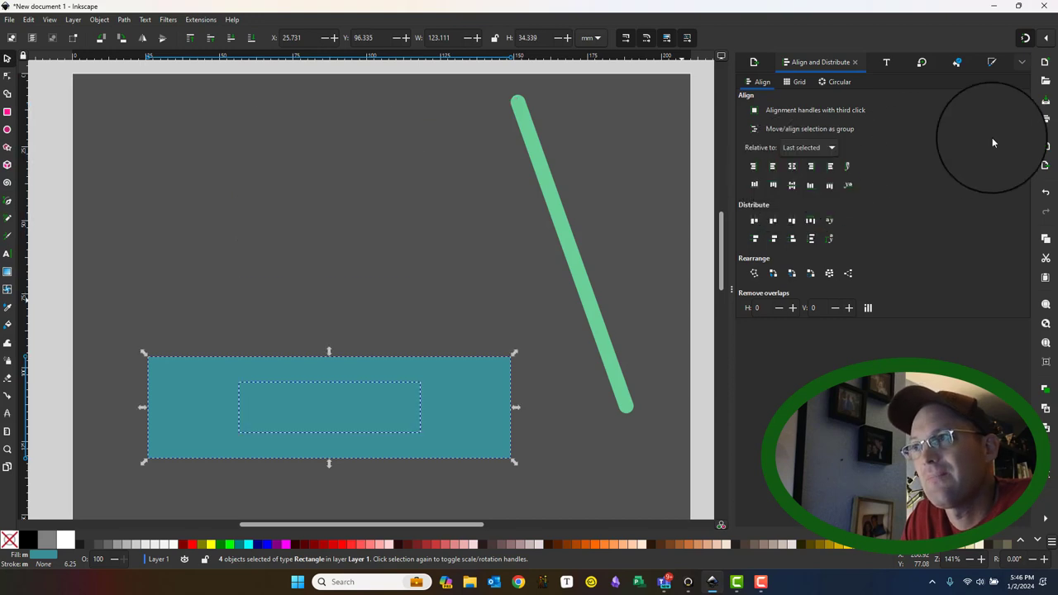
click(1045, 194)
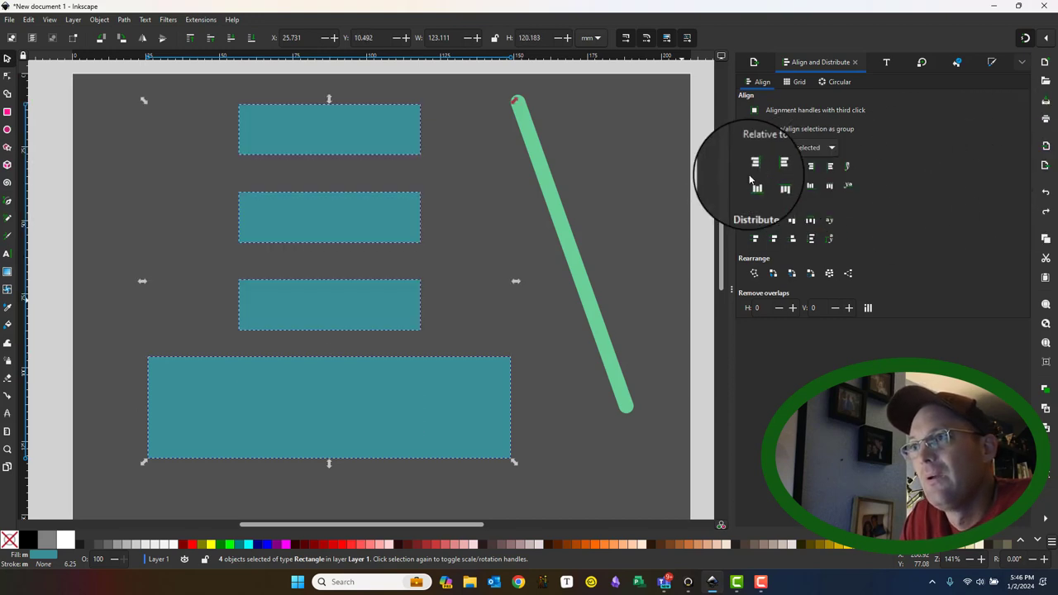
click(815, 170)
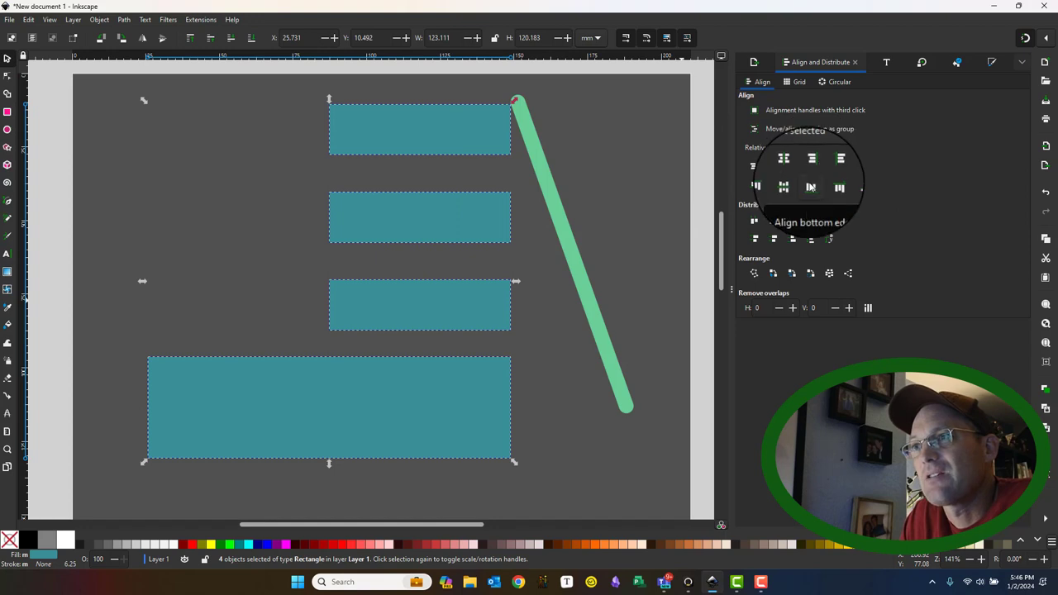
click(755, 171)
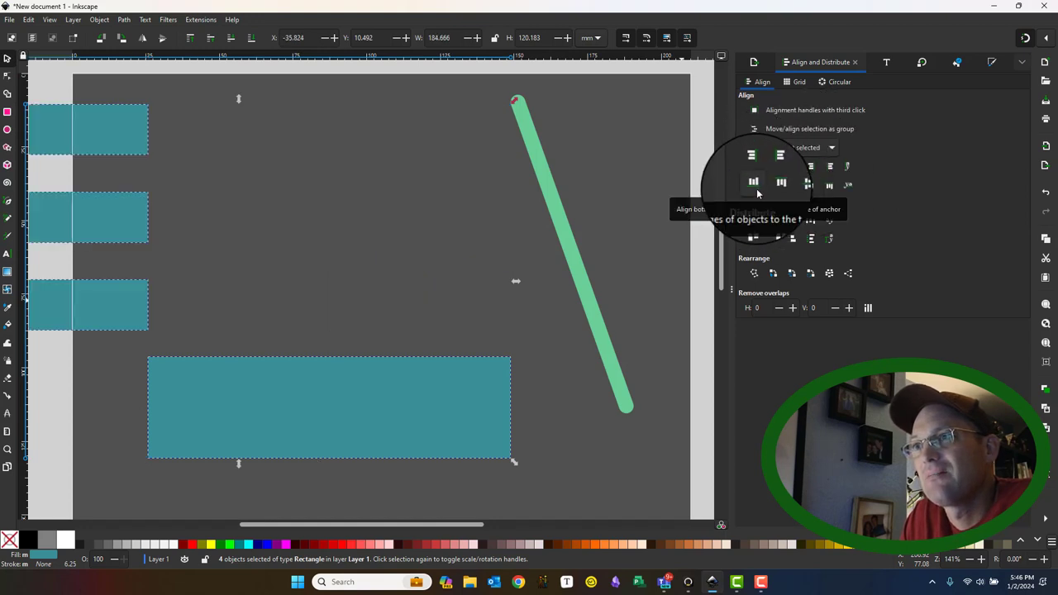
click(757, 192)
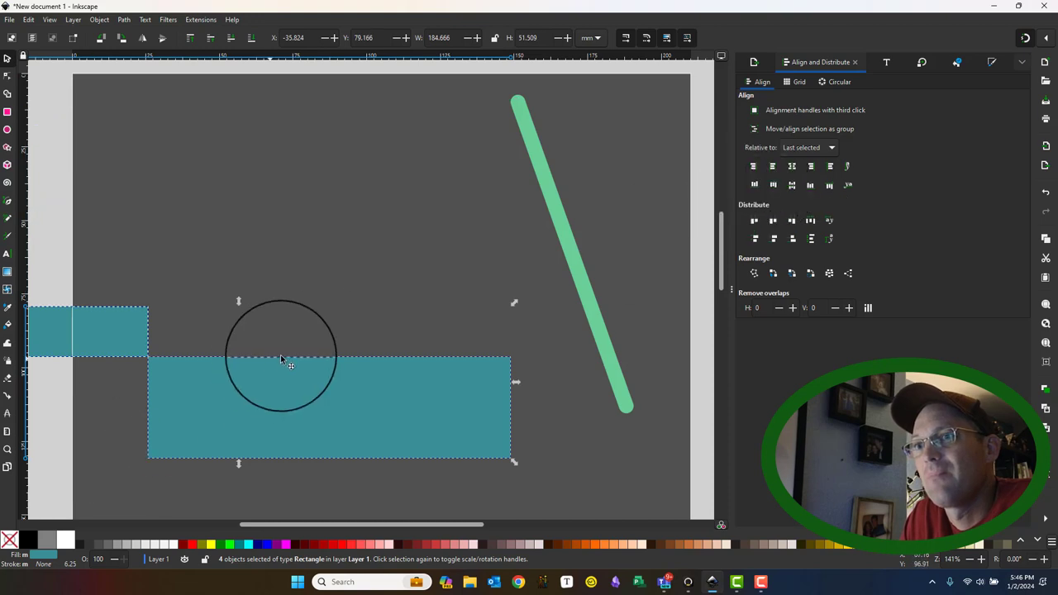
Try top-edge, bottom-edge and below alignments of the small rectangles against the large one.
drag(281, 359, 452, 292)
scroll(355, 291, right, 1)
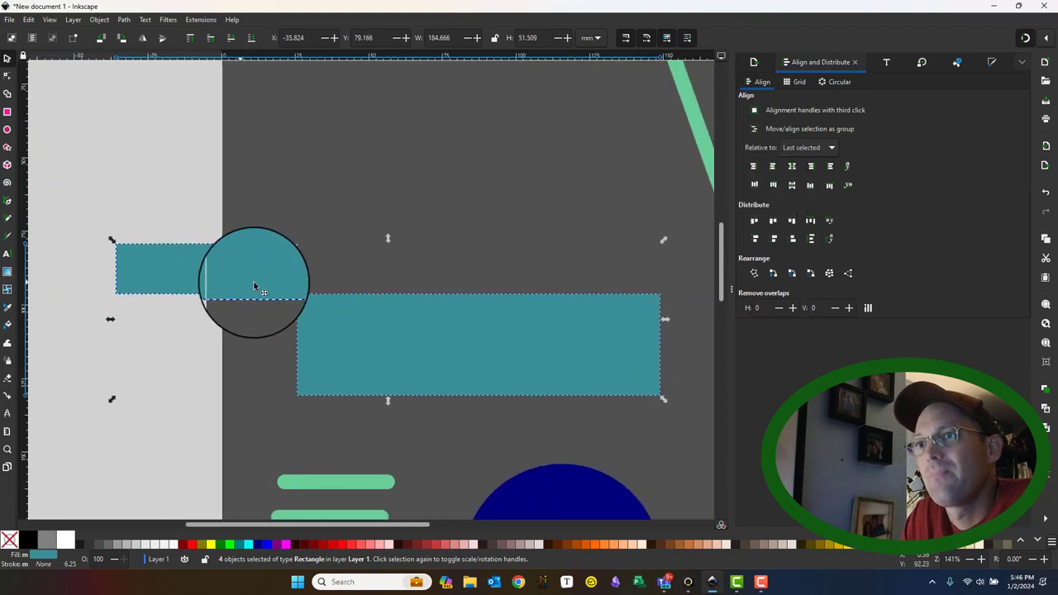
click(774, 186)
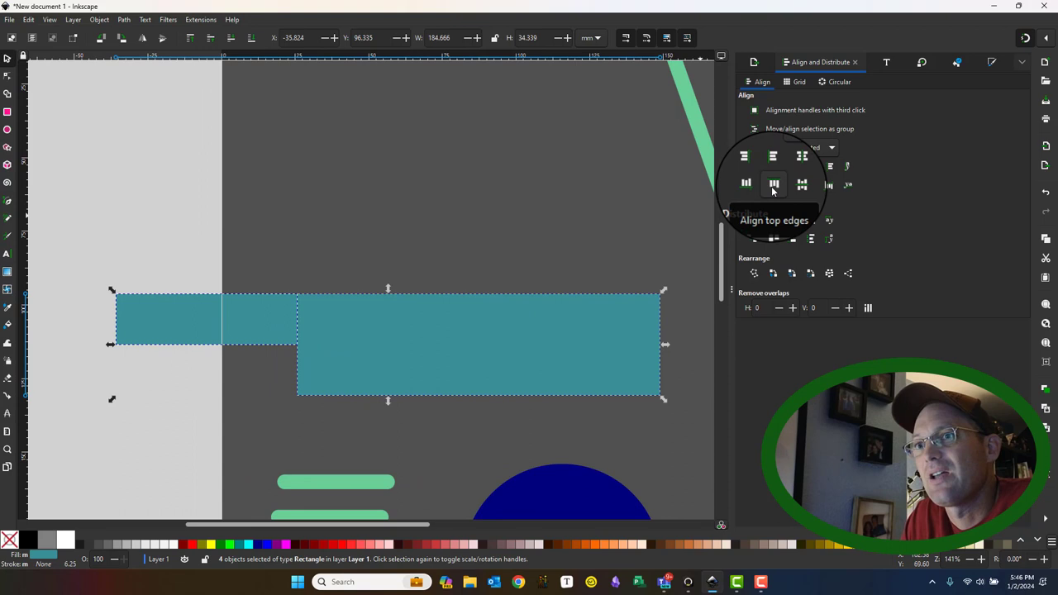
click(811, 192)
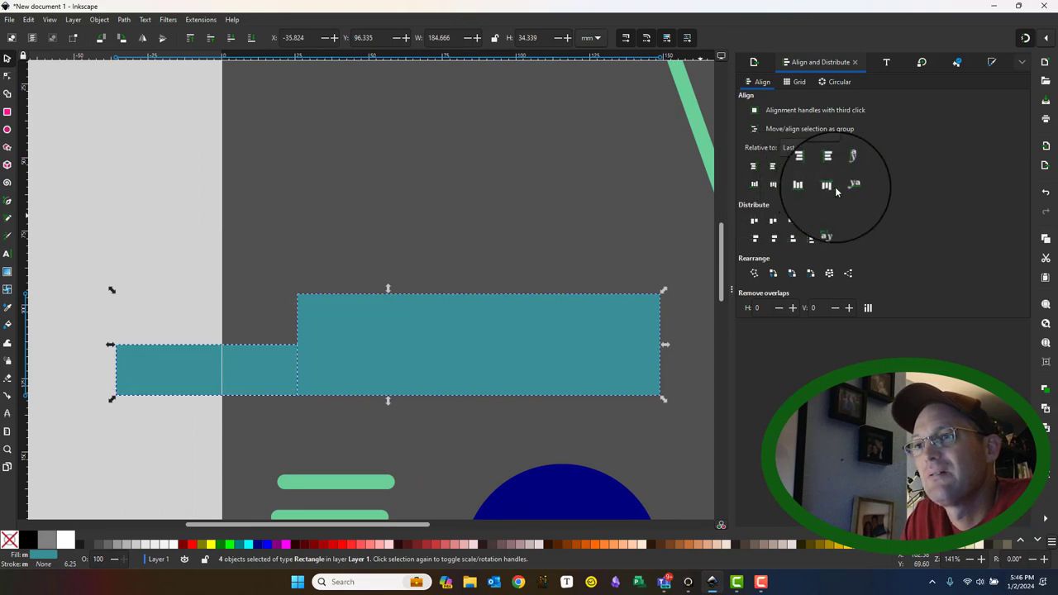
click(827, 184)
drag(529, 248, 454, 267)
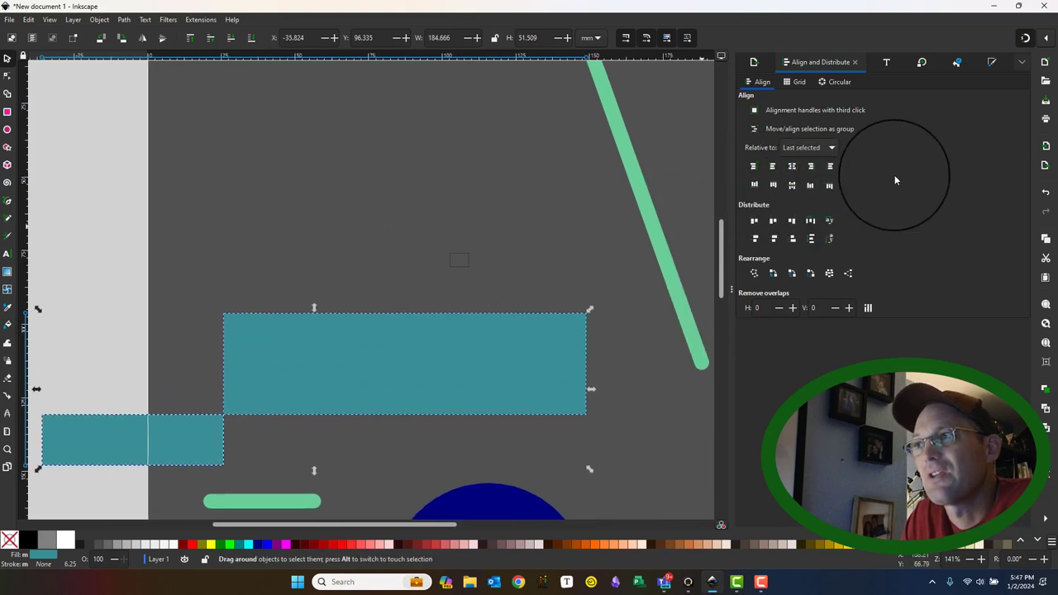
Undo the alignments until the small rectangles return to their centred column.
click(1045, 194)
click(1045, 193)
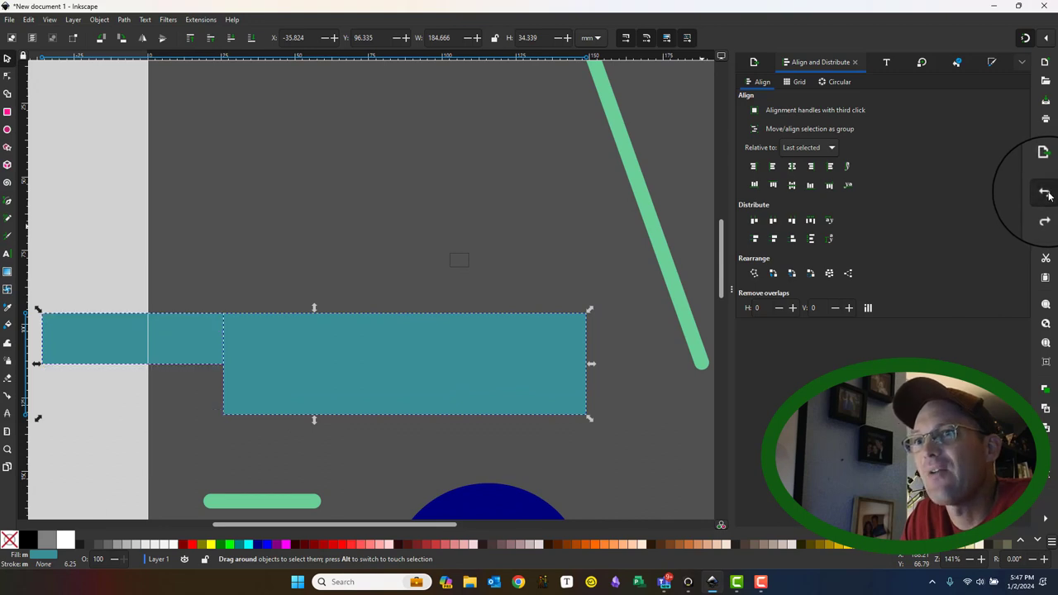
click(1045, 193)
scroll(365, 199, up, 2)
scroll(406, 243, left, 1)
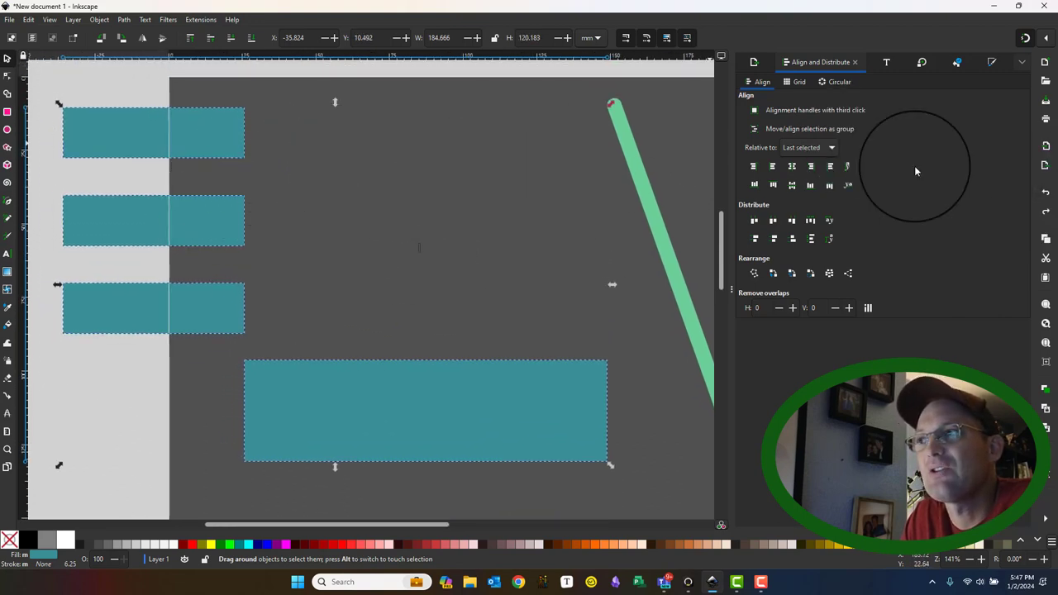
click(1046, 212)
click(1045, 193)
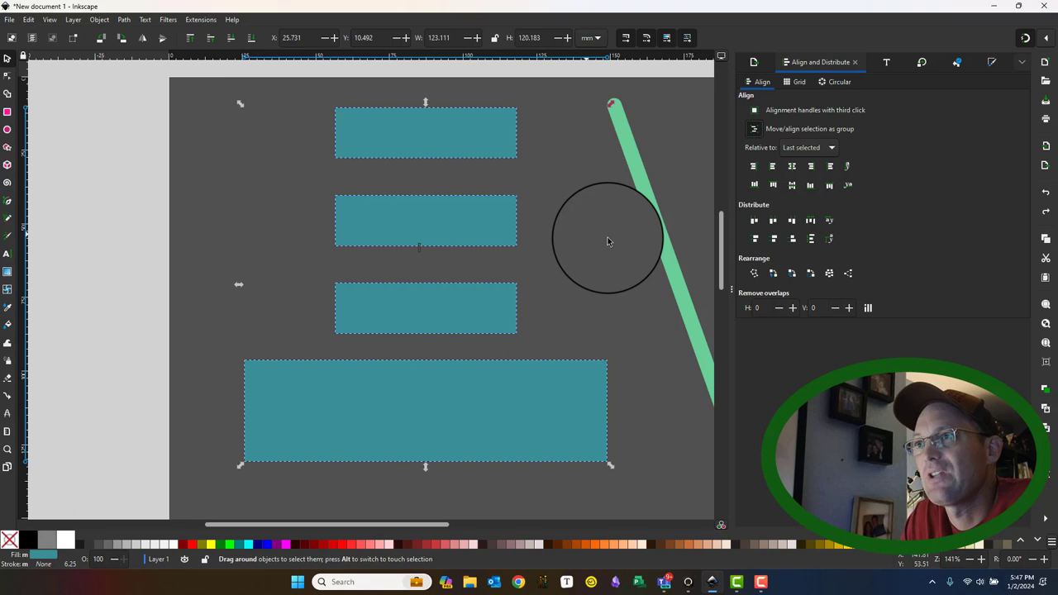
scroll(574, 236, right, 2)
scroll(574, 237, right, 2)
Select all four teal rectangles plus the green line, with the line last.
click(537, 215)
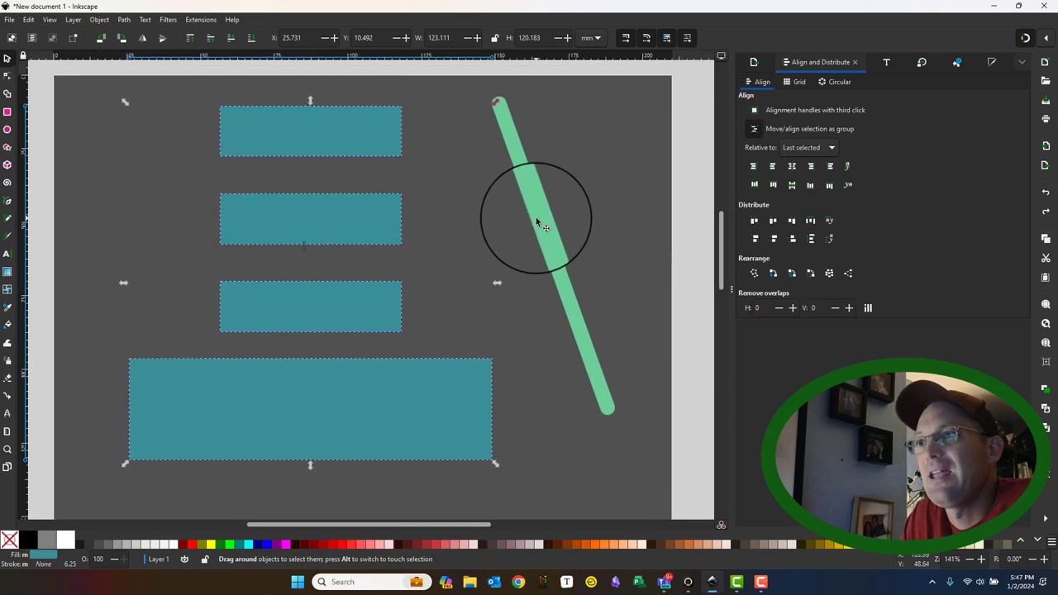
click(358, 198)
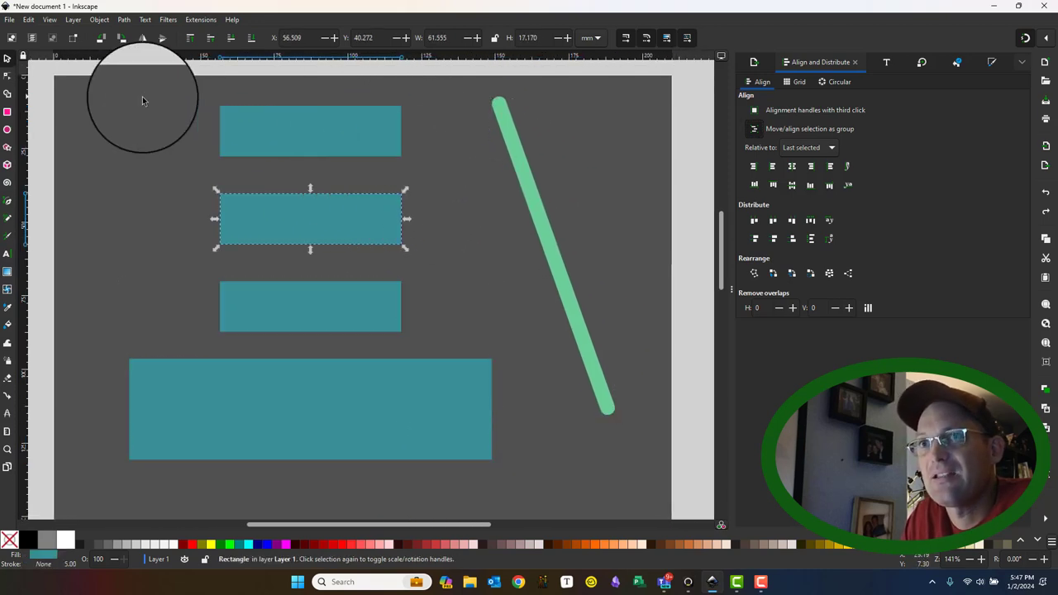
click(336, 120)
key(Caps_Lock)
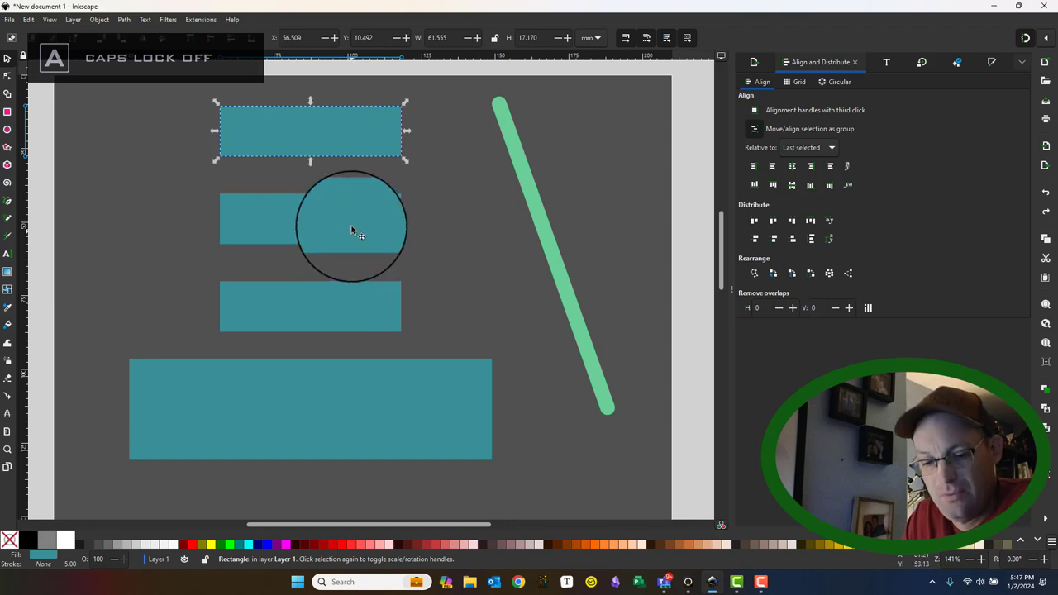
shift+click(330, 216)
shift+click(343, 318)
shift+click(350, 405)
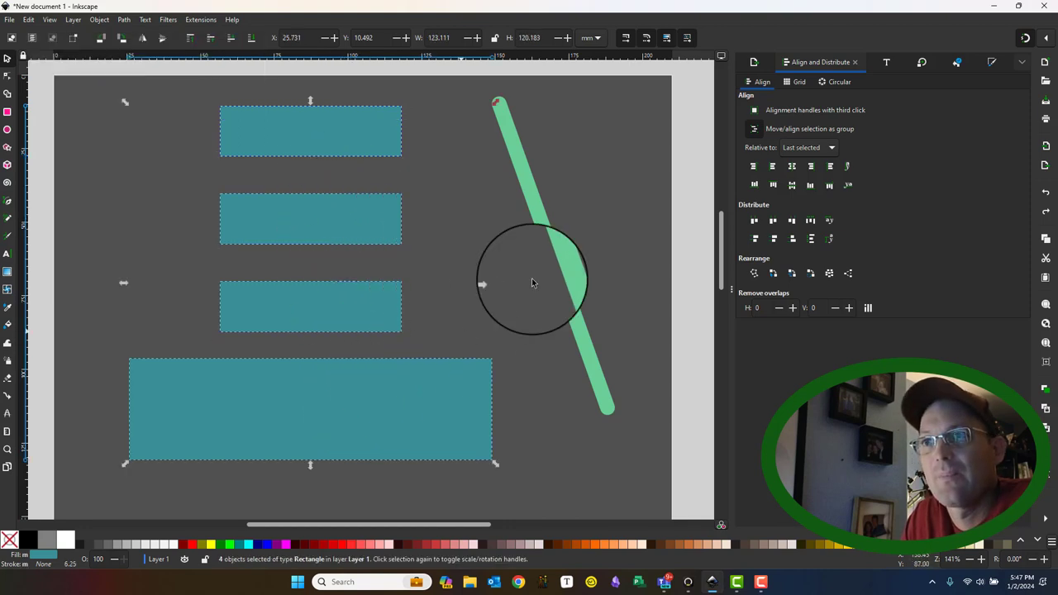
shift+click(550, 255)
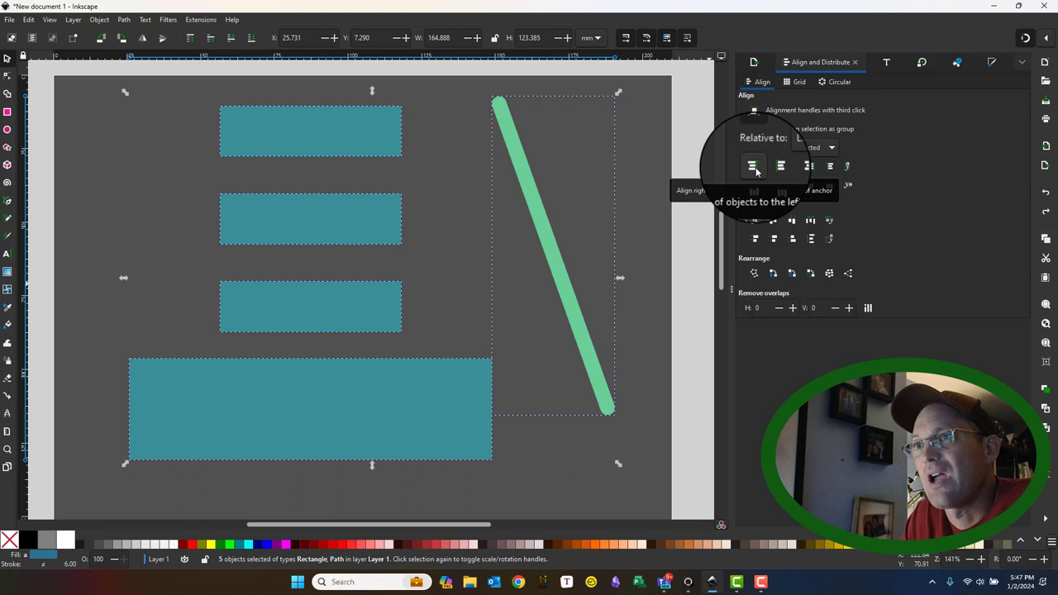
Try aligning the rectangles to the green line's left and right edges, undoing each.
click(829, 171)
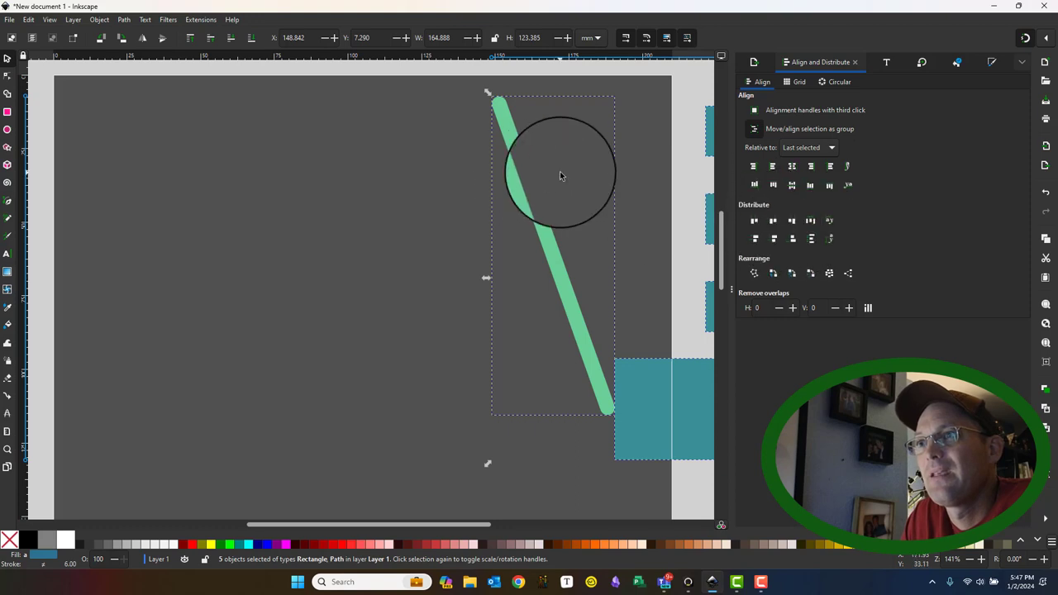
scroll(559, 175, right, 6)
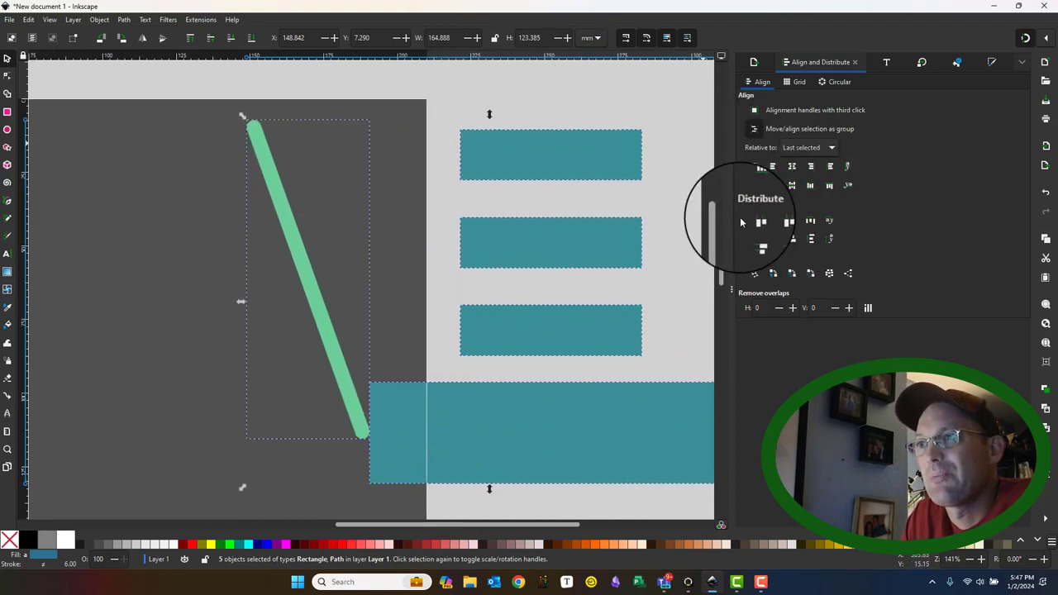
click(1045, 197)
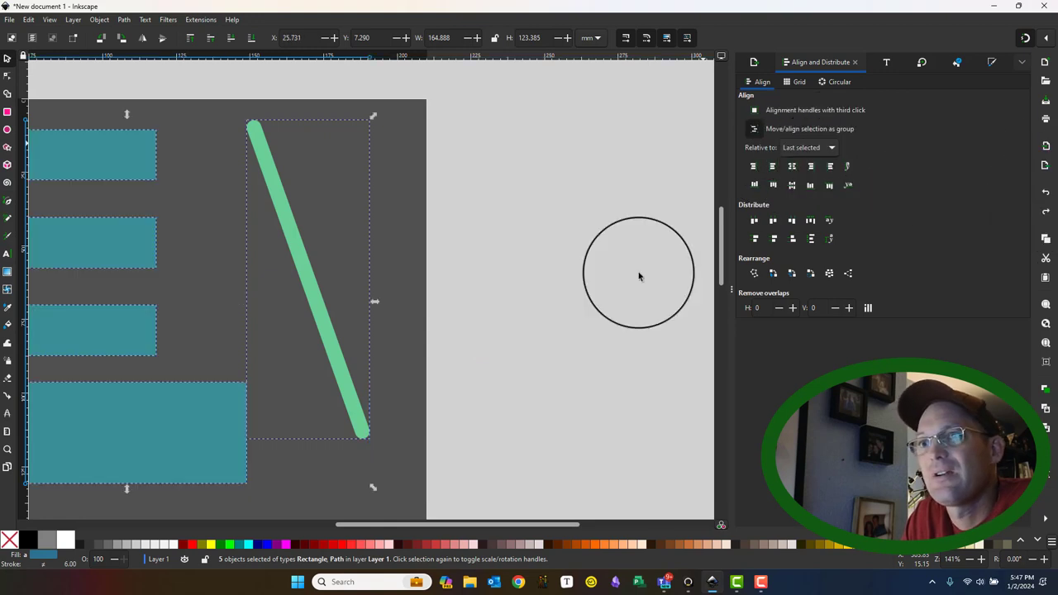
click(772, 169)
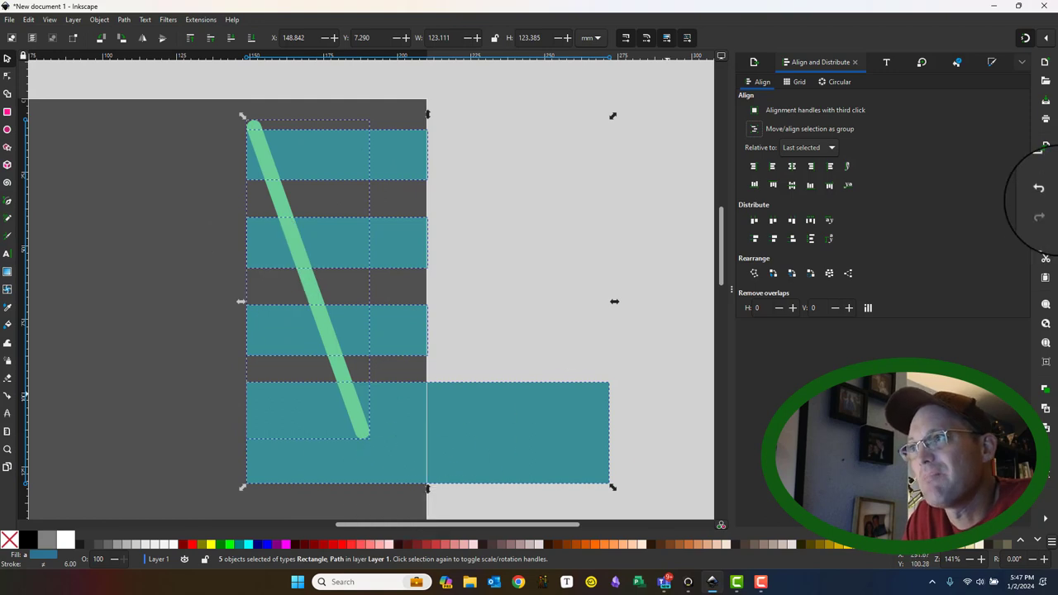
click(1044, 192)
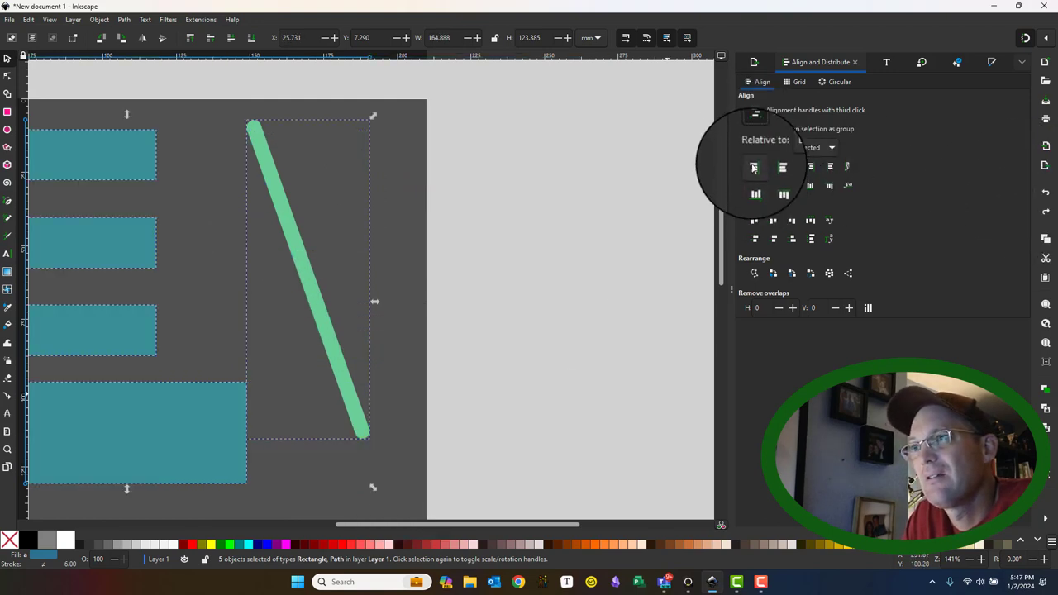
click(810, 166)
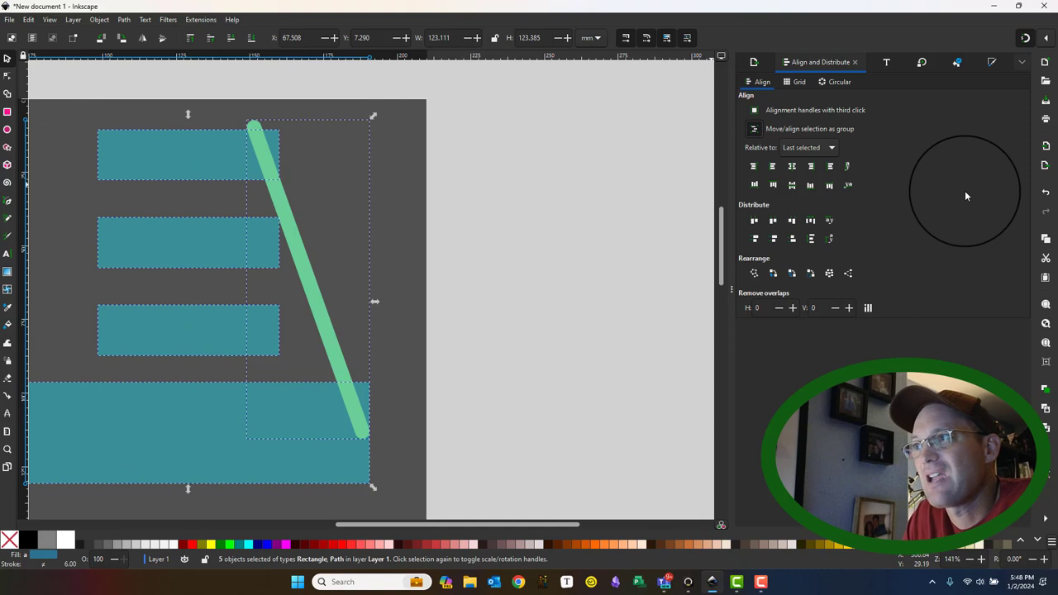
click(1048, 192)
Centre the rectangle stack on the green stroke's horizontal axis.
scroll(248, 157, left, 5)
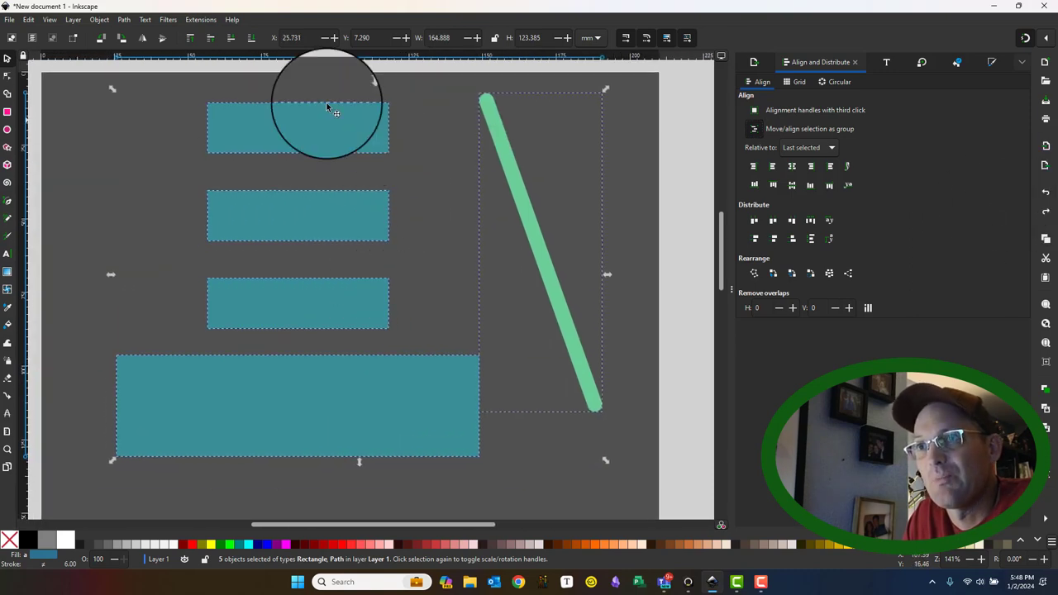
scroll(442, 299, right, 3)
scroll(441, 299, up, 1)
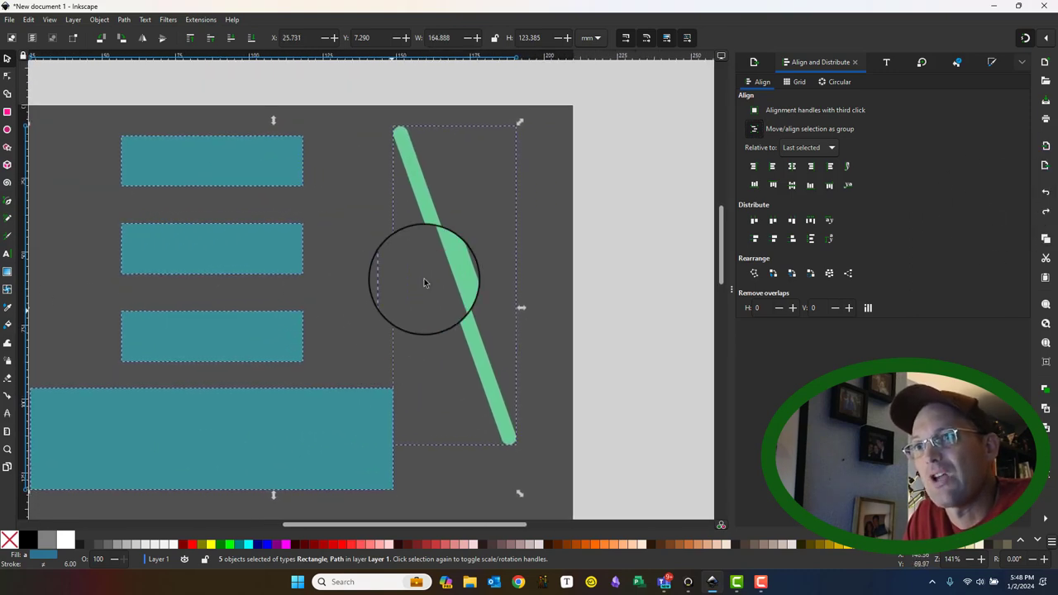
click(791, 187)
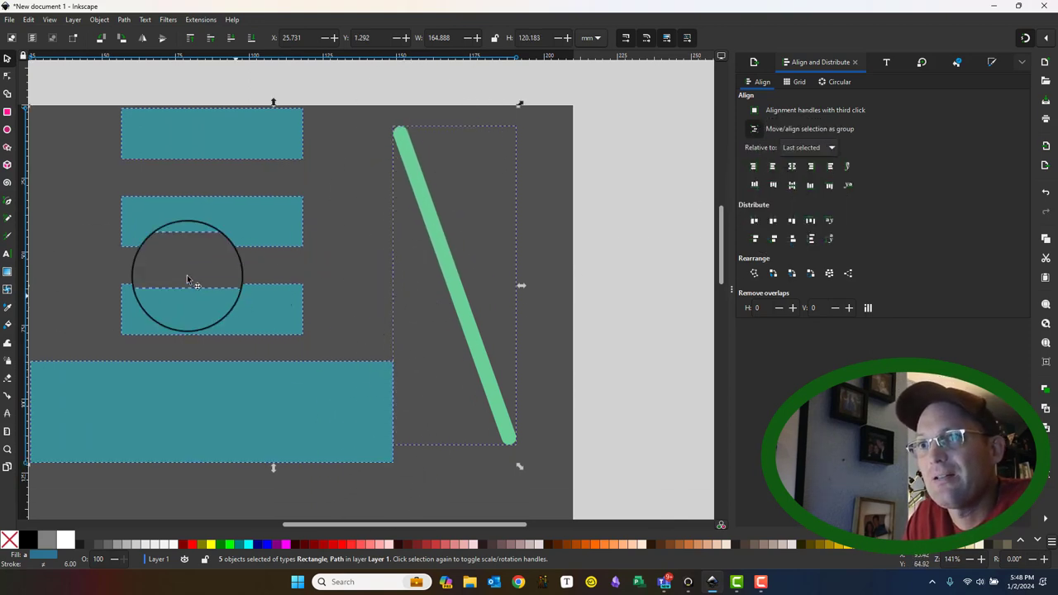
scroll(307, 323, left, 3)
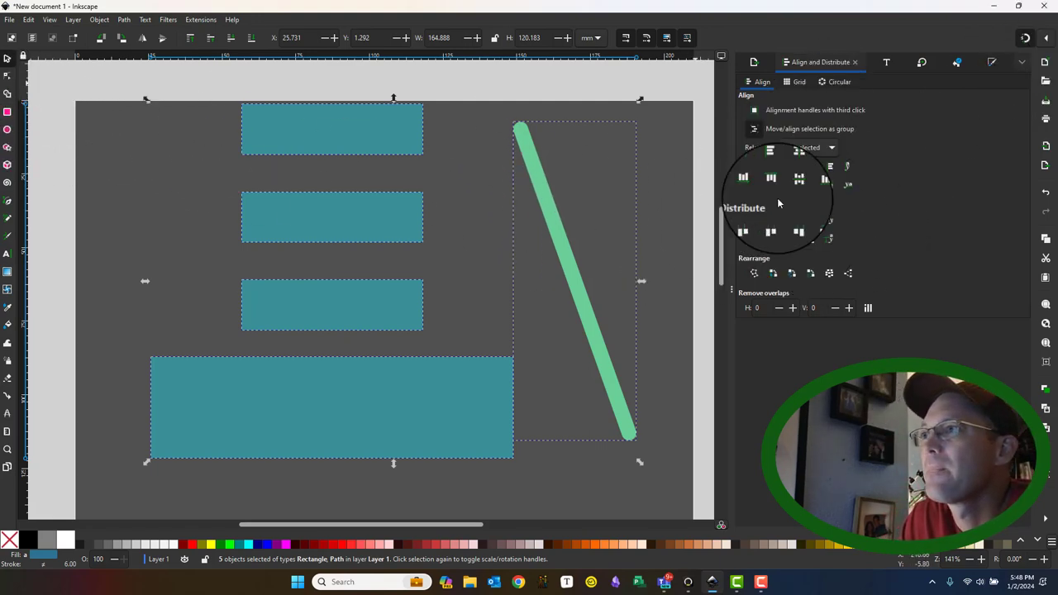
Lower the large rectangle and drag the three small ones into a staggered stack.
scroll(495, 366, left, 2)
scroll(496, 366, down, 1)
click(491, 401)
drag(446, 370, 441, 408)
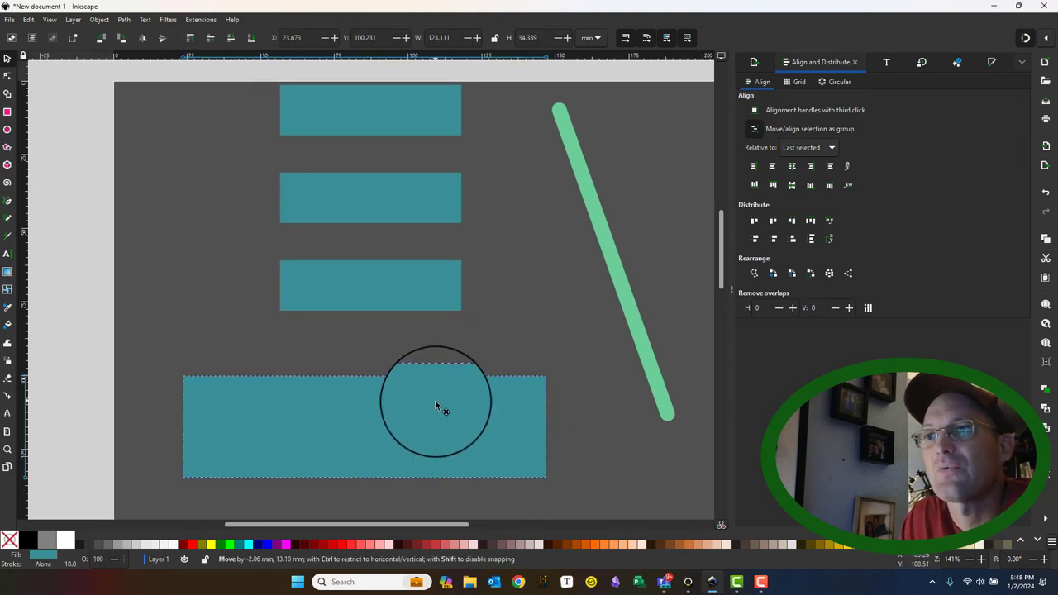
drag(358, 286, 389, 333)
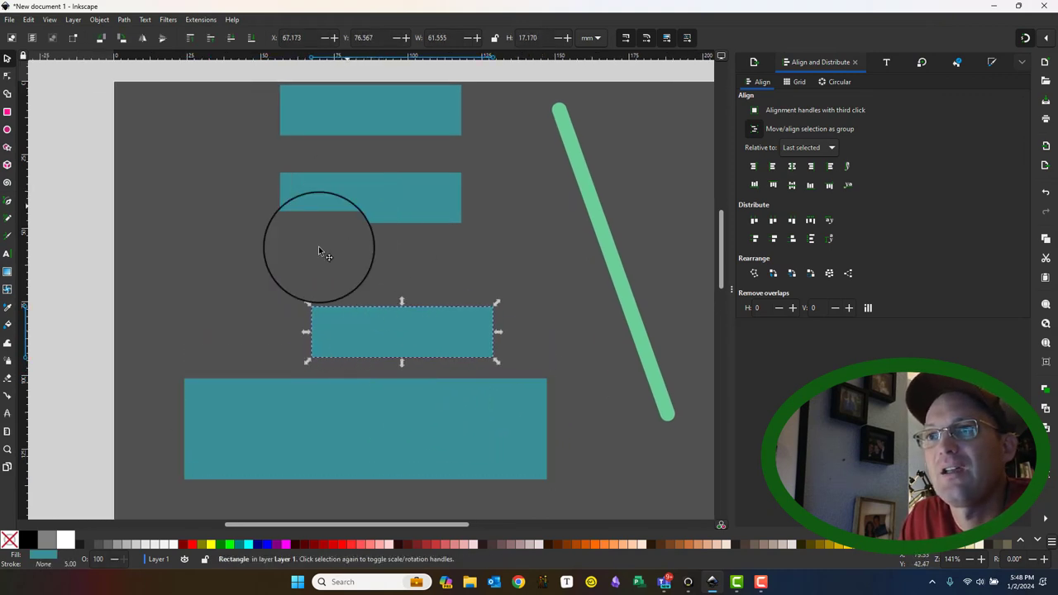
drag(326, 217, 325, 278)
drag(371, 133, 372, 214)
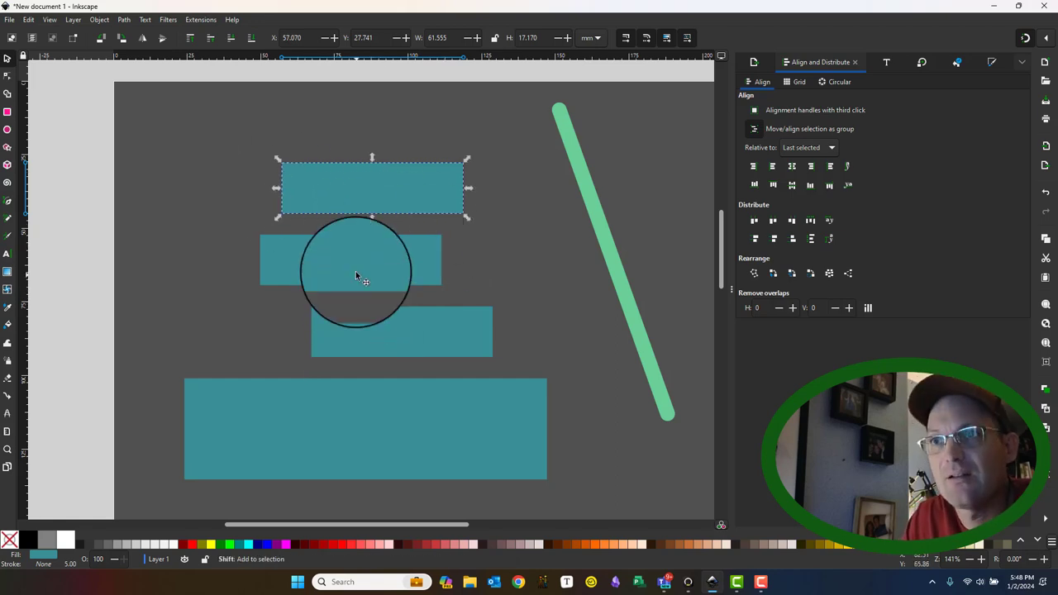
Select the rectangles together and nudge them slightly left and down.
shift+click(355, 271)
shift+click(389, 316)
shift+click(416, 397)
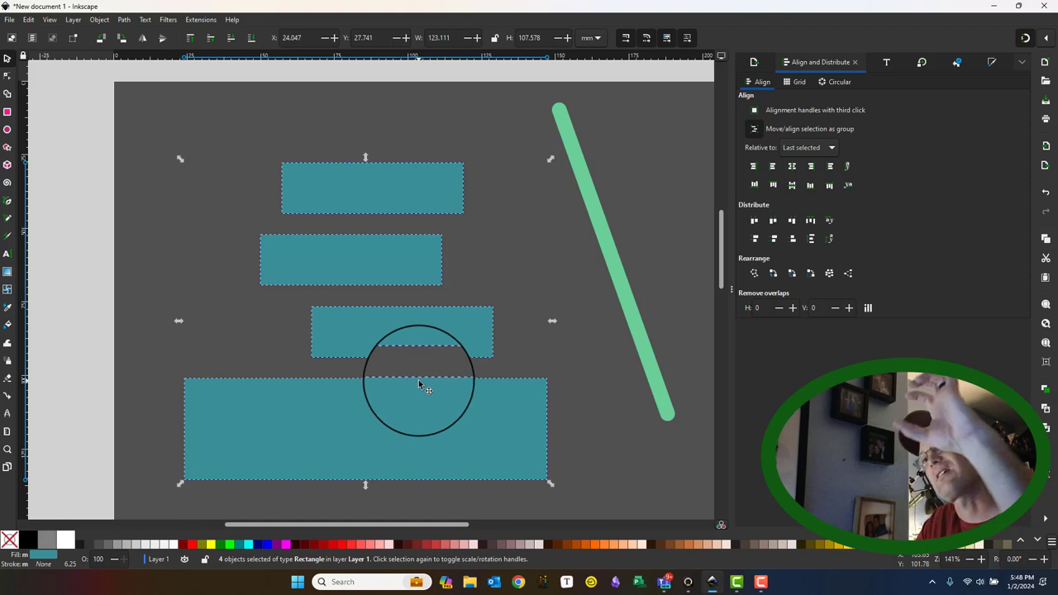
drag(428, 205, 462, 175)
Shift the second rectangle, select all four and align them relative to the large one.
mouse_move(409, 283)
mouse_down()
mouse_move(419, 275)
mouse_move(421, 284)
mouse_up()
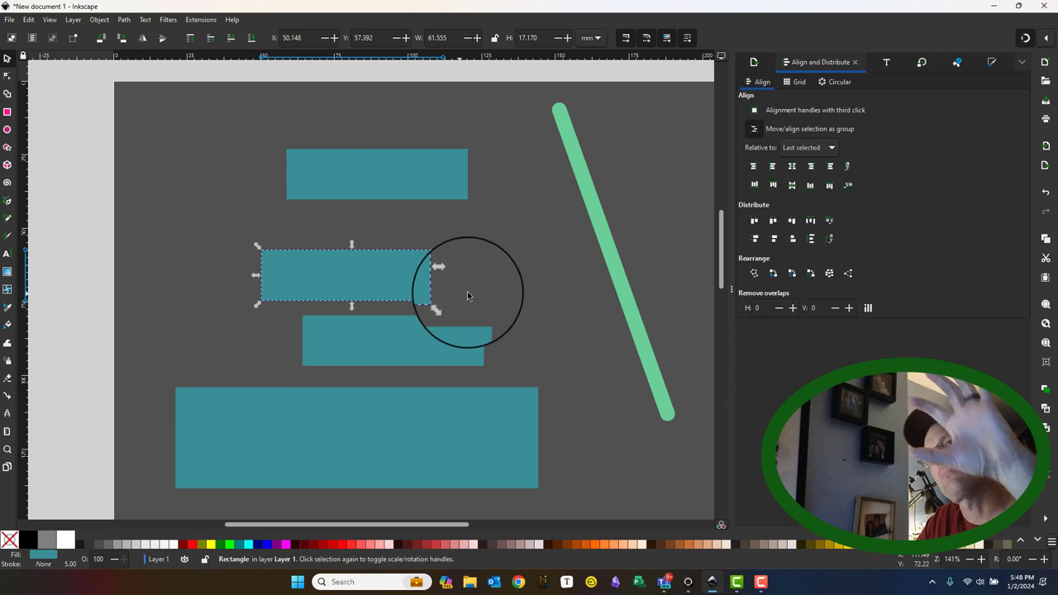
shift+click(422, 347)
shift+click(419, 190)
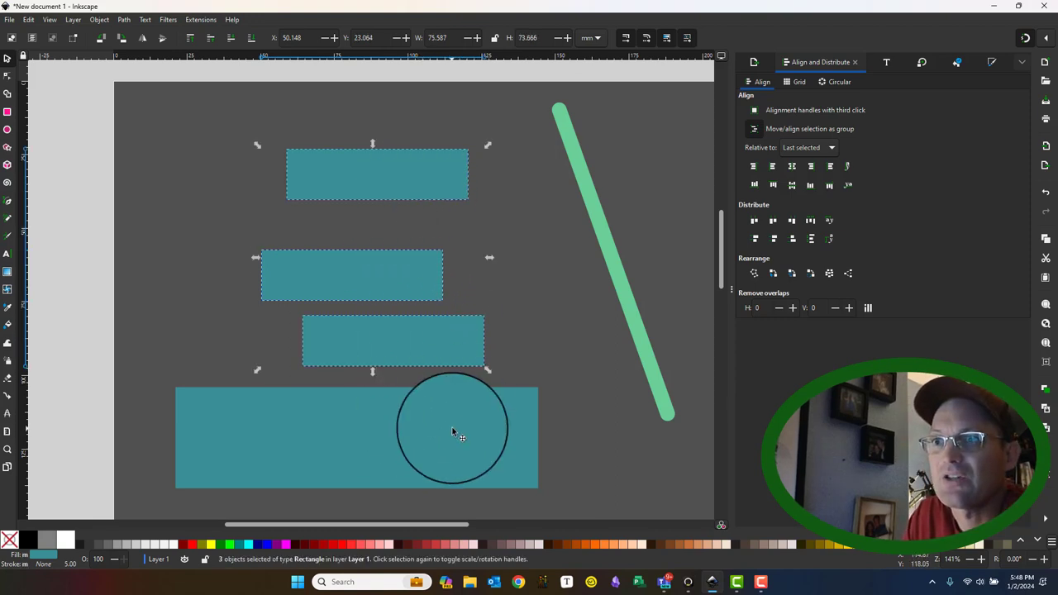
shift+click(383, 457)
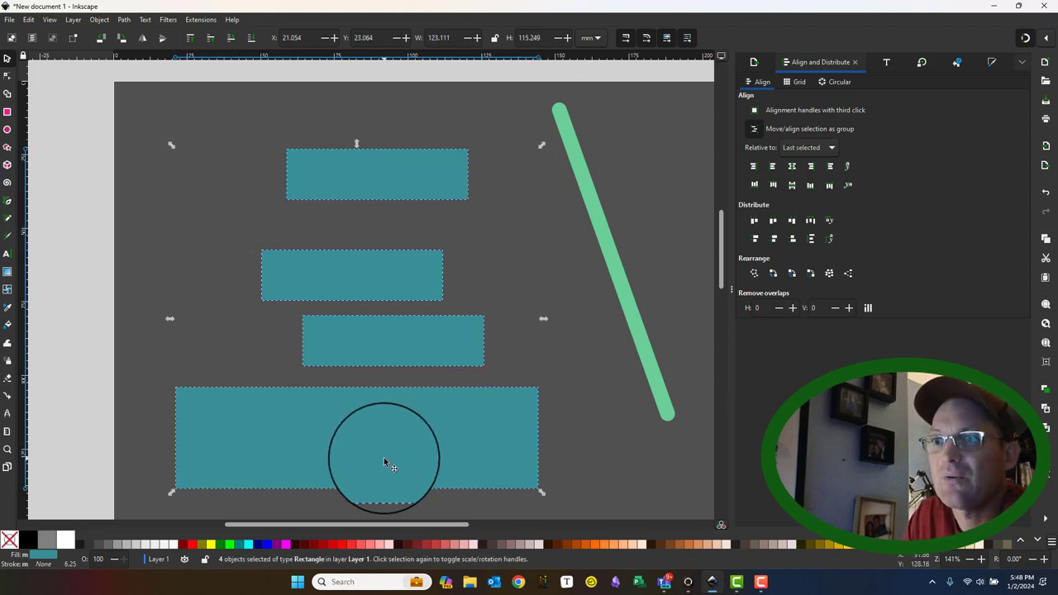
click(794, 173)
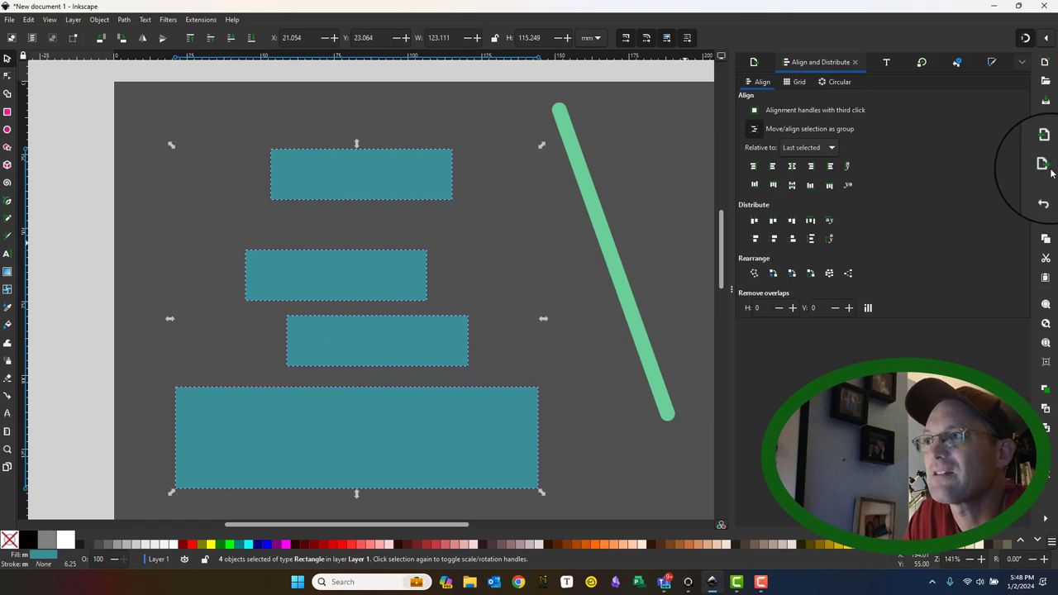
Undo, centre the small rectangles on the large one's vertical axis, and equalise their vertical gaps.
click(1046, 194)
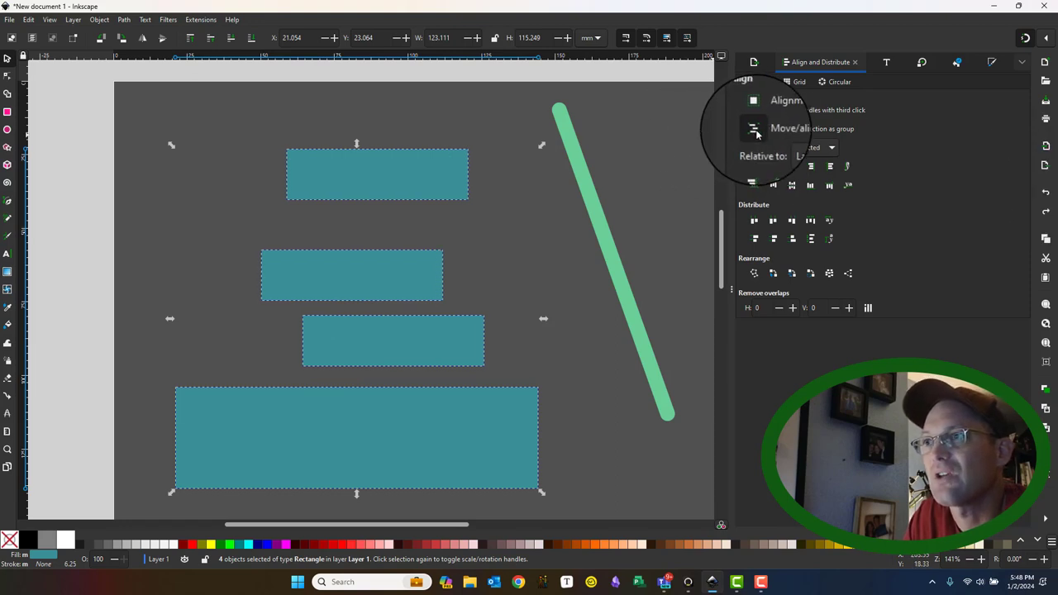
click(792, 168)
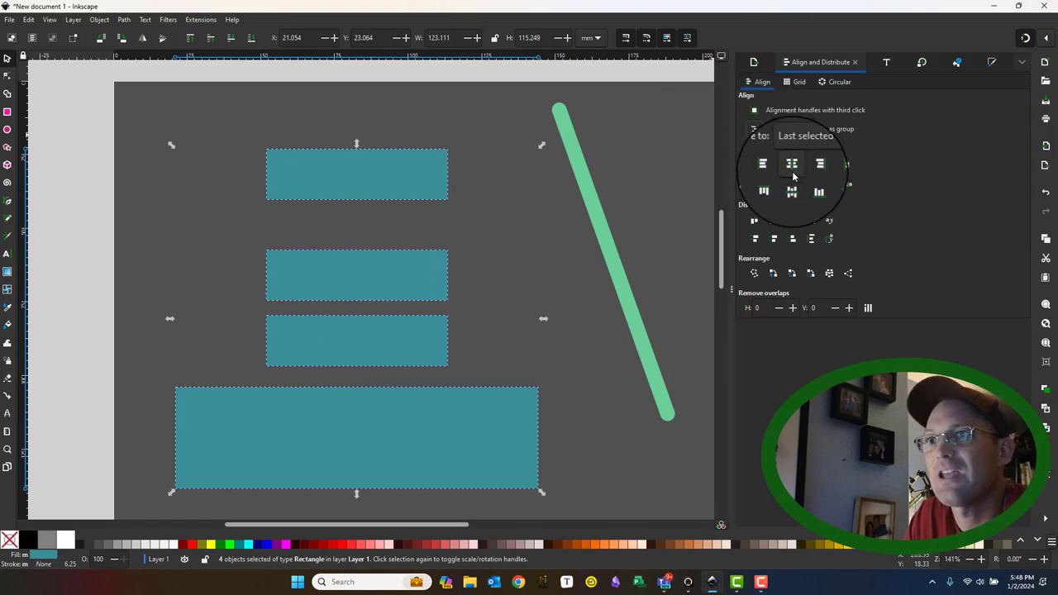
click(814, 242)
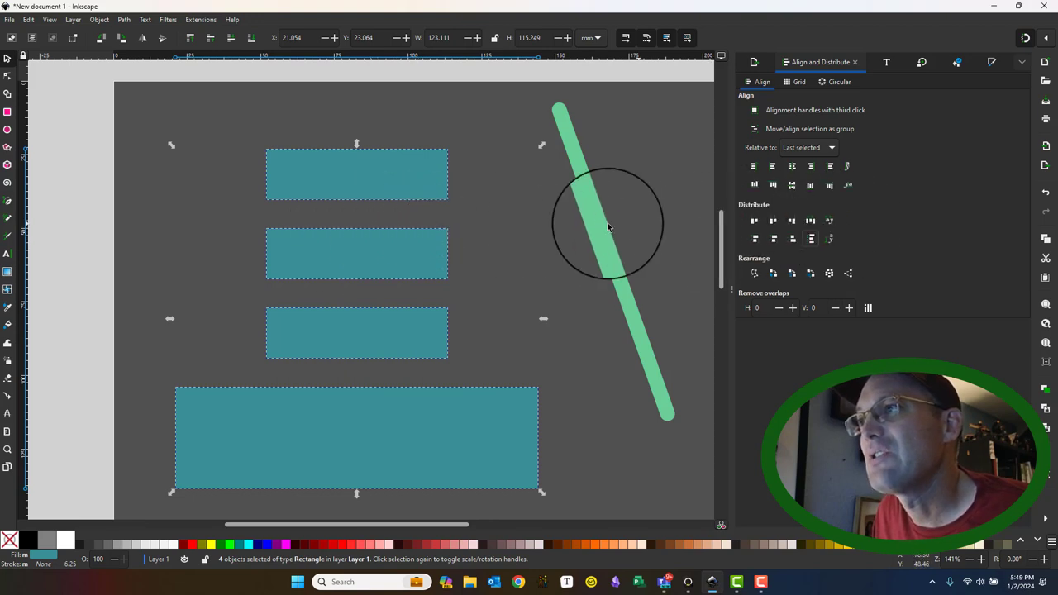
Drag the three small rectangles into a row and centre them on one horizontal axis.
click(378, 349)
drag(377, 349, 202, 320)
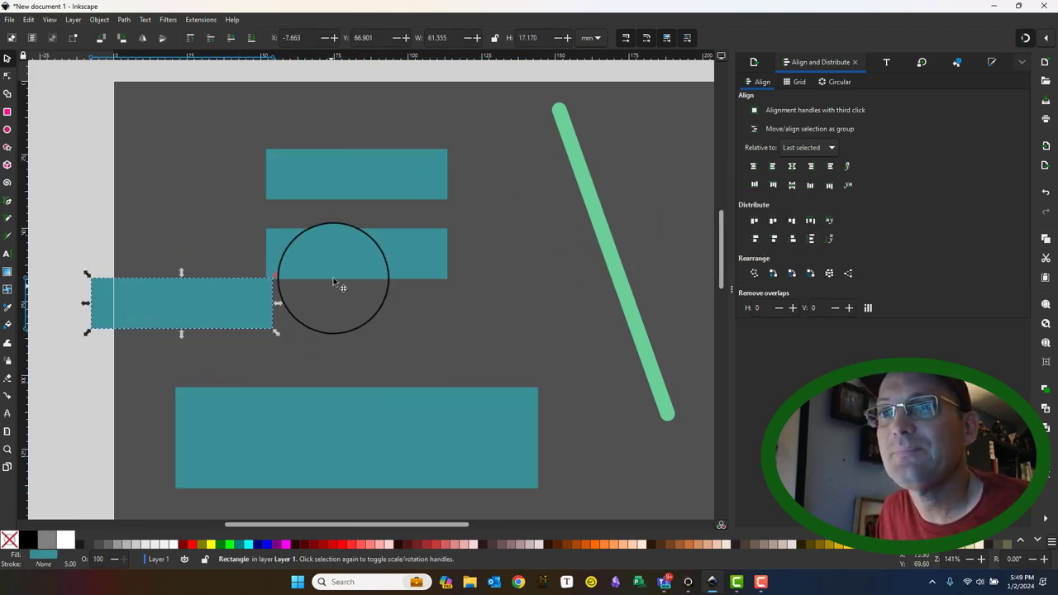
drag(349, 256, 379, 296)
drag(382, 195, 578, 302)
shift+click(418, 314)
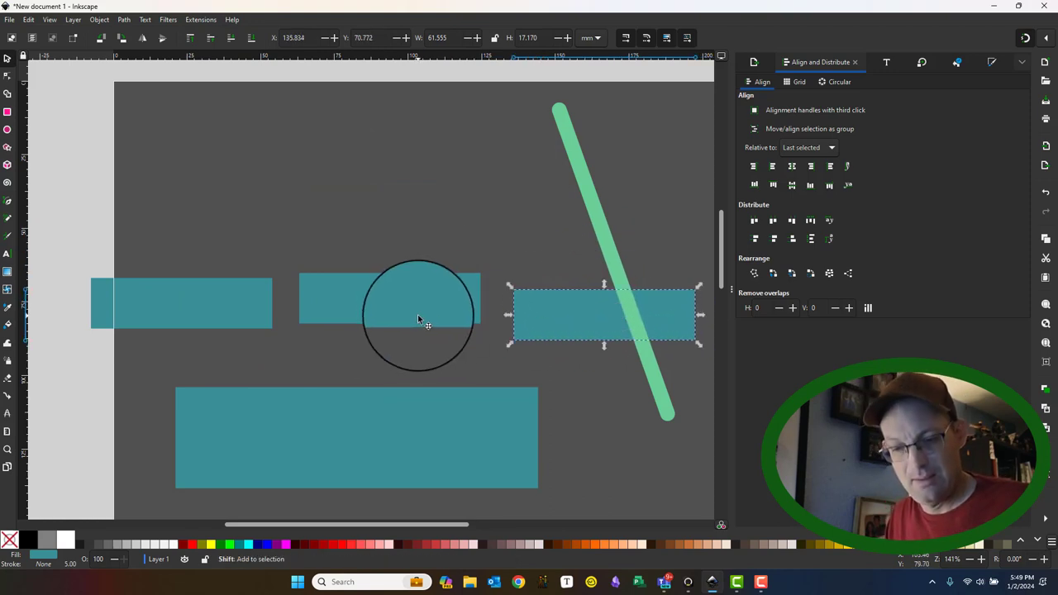
shift+click(262, 318)
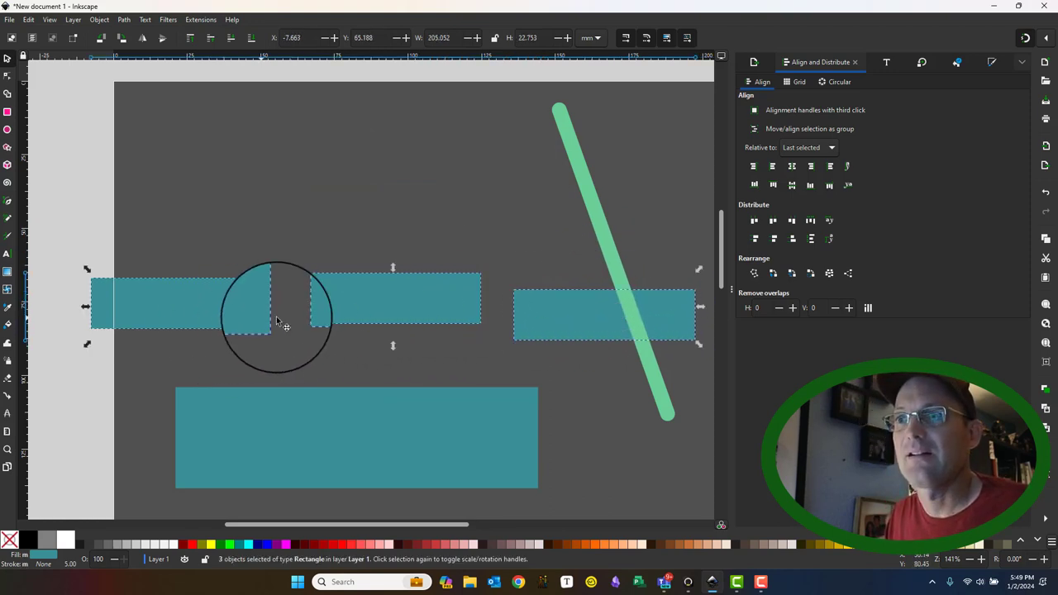
click(792, 185)
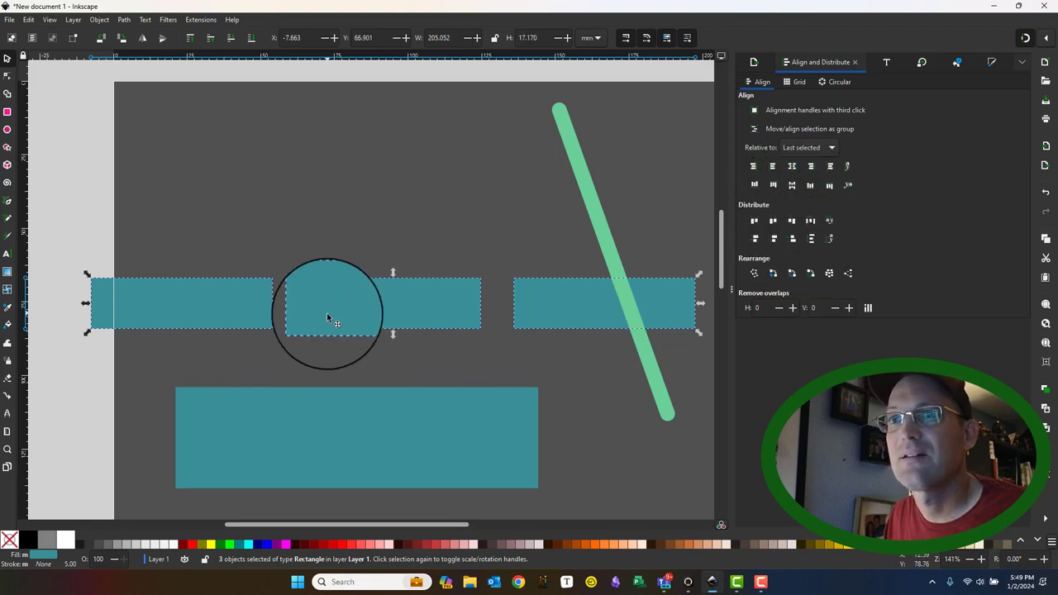
Realign the moved middle rectangle with the others and make horizontal gaps equal.
click(365, 243)
mouse_move(320, 309)
mouse_down()
mouse_move(315, 332)
mouse_move(336, 316)
mouse_up()
shift+click(243, 319)
shift+click(536, 309)
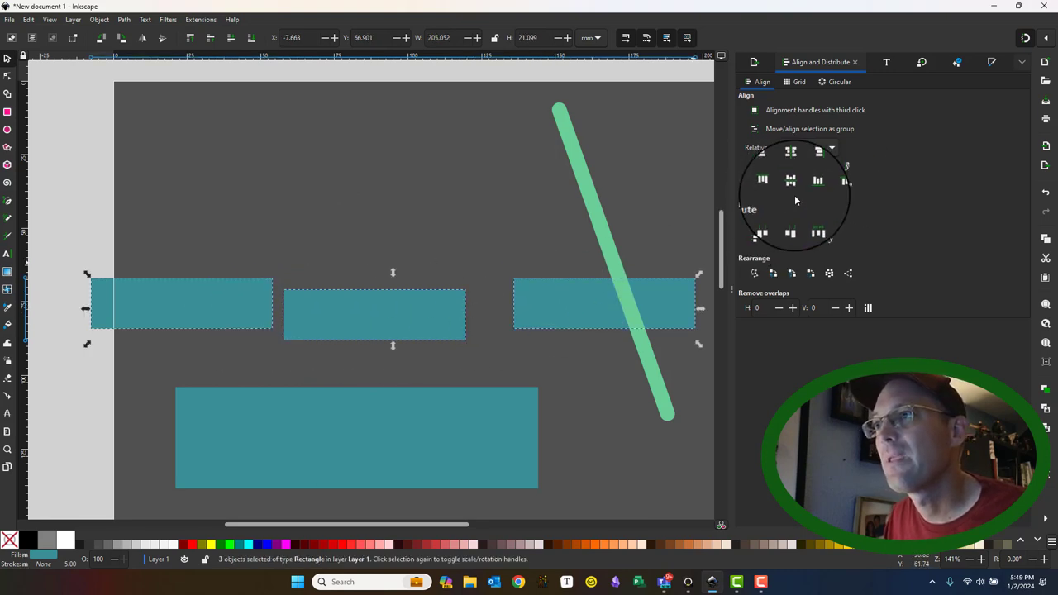
click(791, 186)
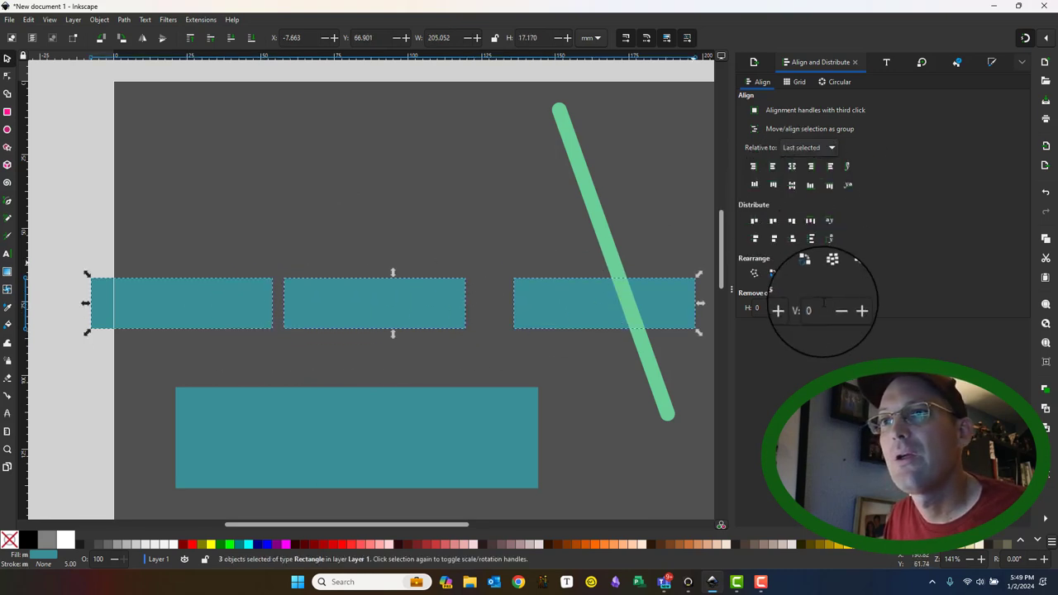
click(811, 221)
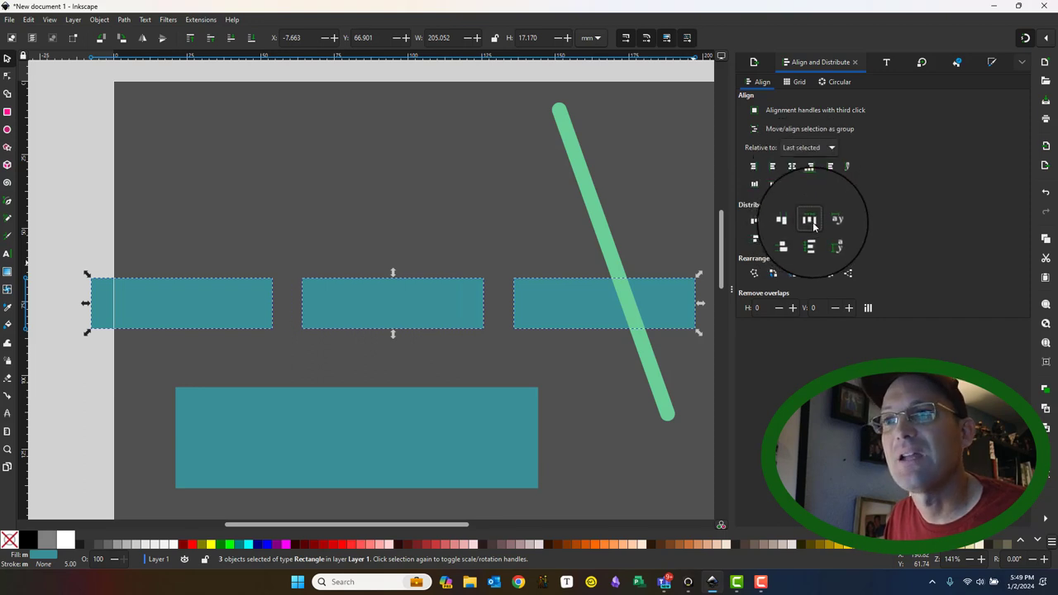
Zoom back to 100% and clear the selection.
scroll(526, 248, down, 2)
scroll(531, 260, down, 1)
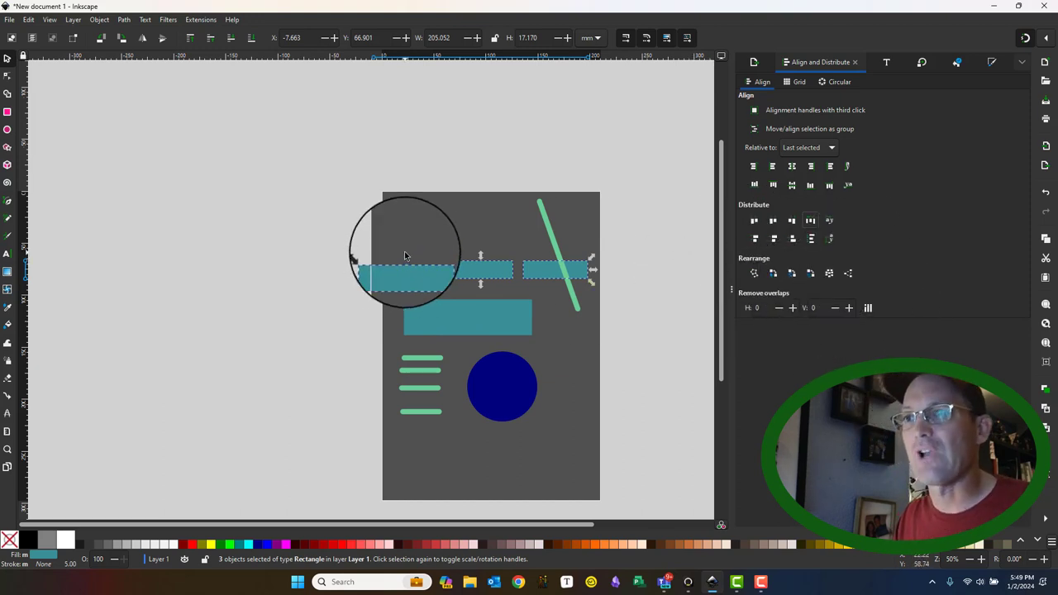
scroll(468, 363, right, 2)
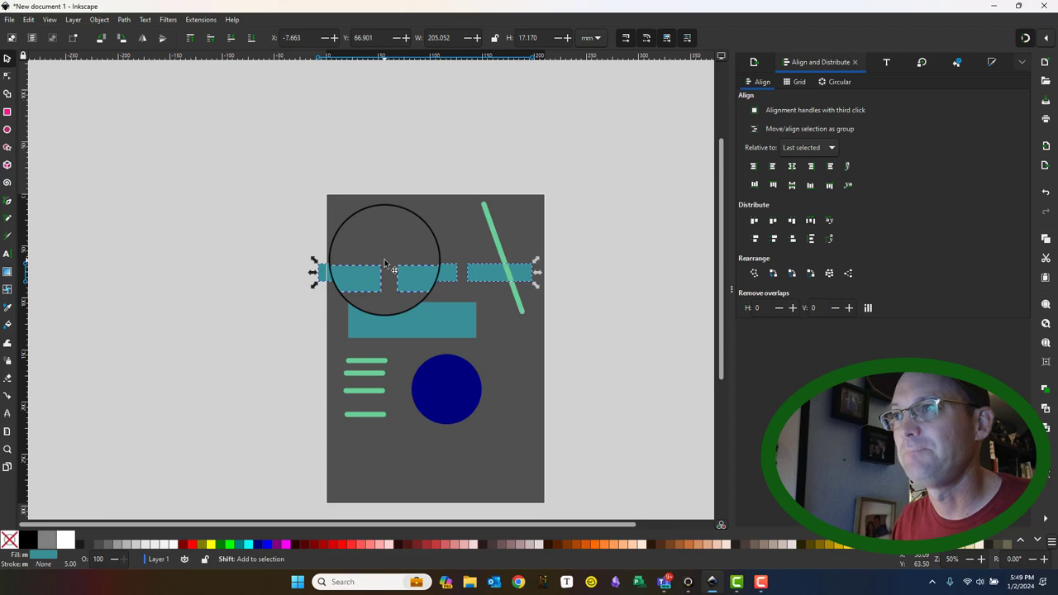
scroll(570, 290, left, 3)
key(1)
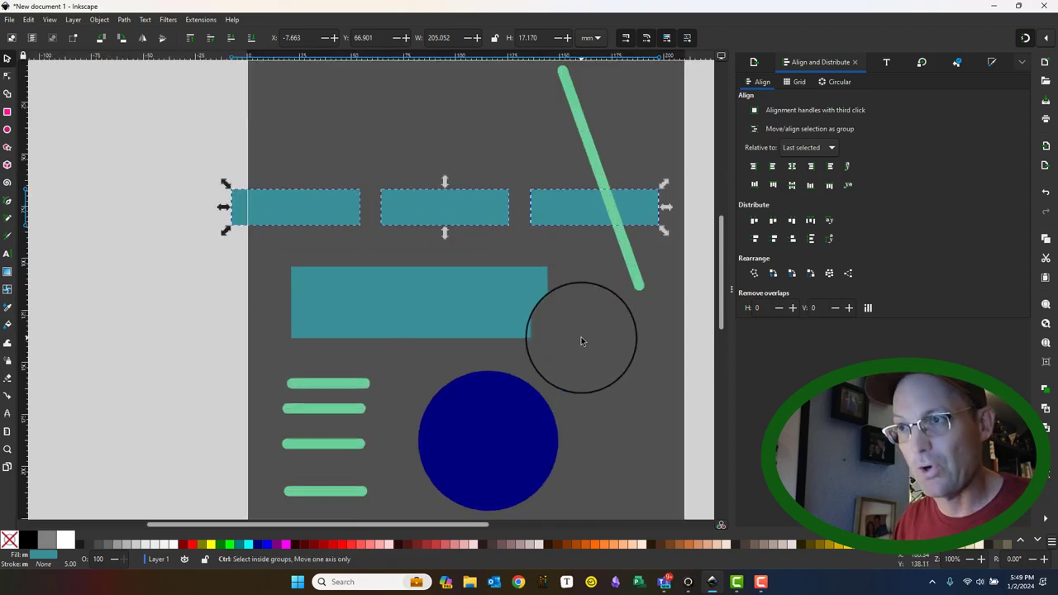
click(625, 356)
Show the Grid arrangement settings (2 rows, 2 columns, 15 px) and select the leftmost rectangle.
click(798, 82)
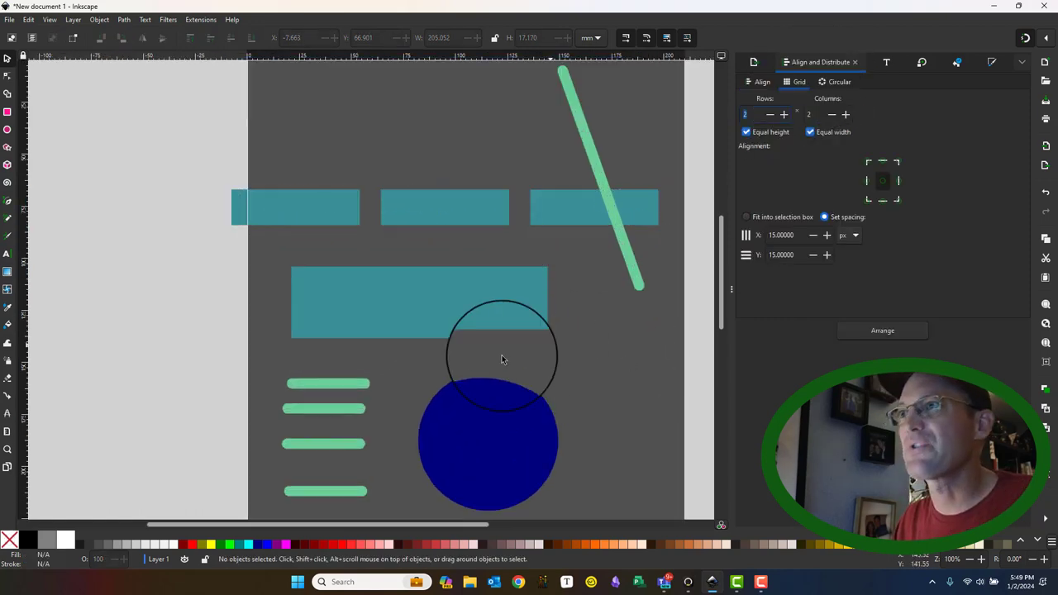
scroll(570, 347, up, 2)
scroll(570, 347, left, 1)
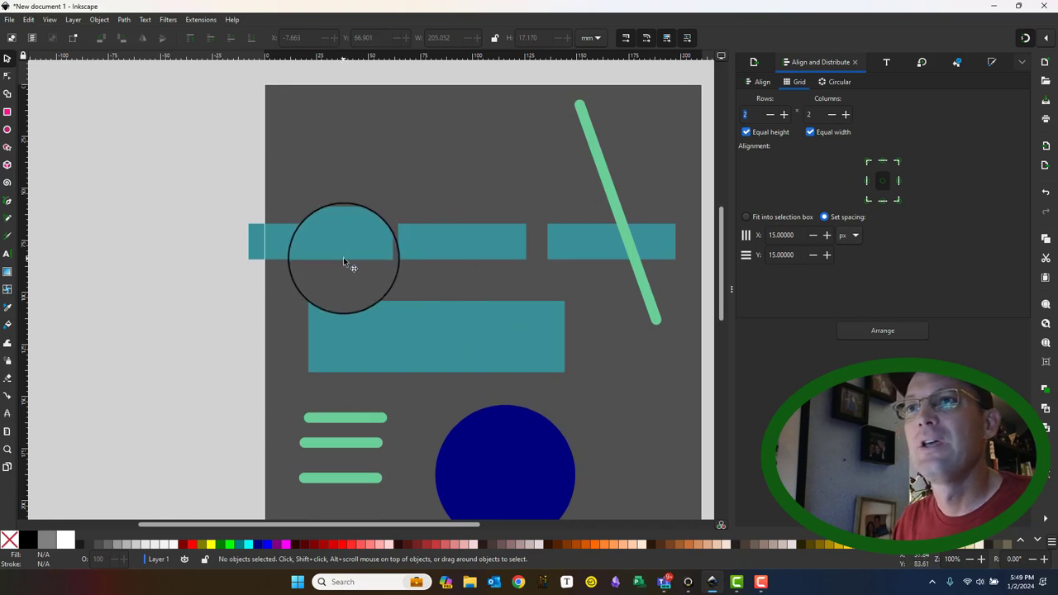
drag(347, 249, 346, 251)
Move the middle rectangle above the row and select all four small rectangles.
key(Caps_Lock)
click(487, 249)
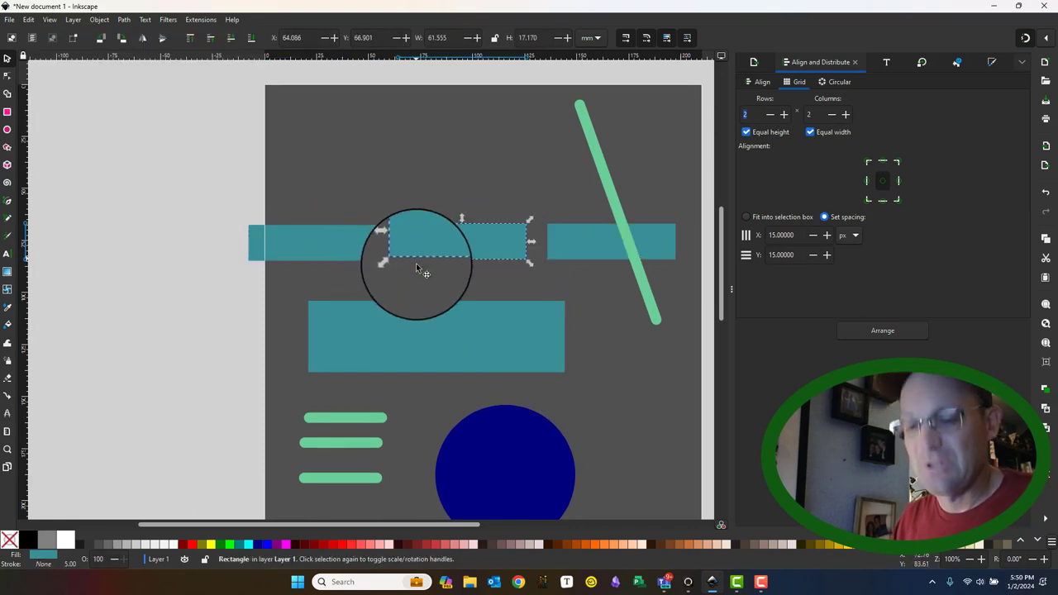
drag(417, 261, 358, 185)
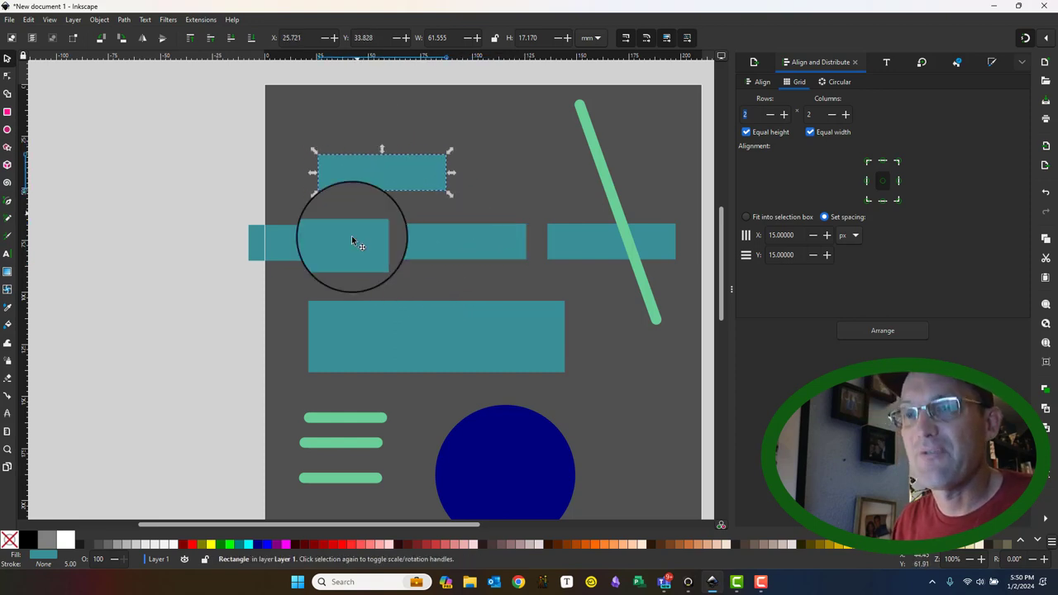
shift+click(335, 244)
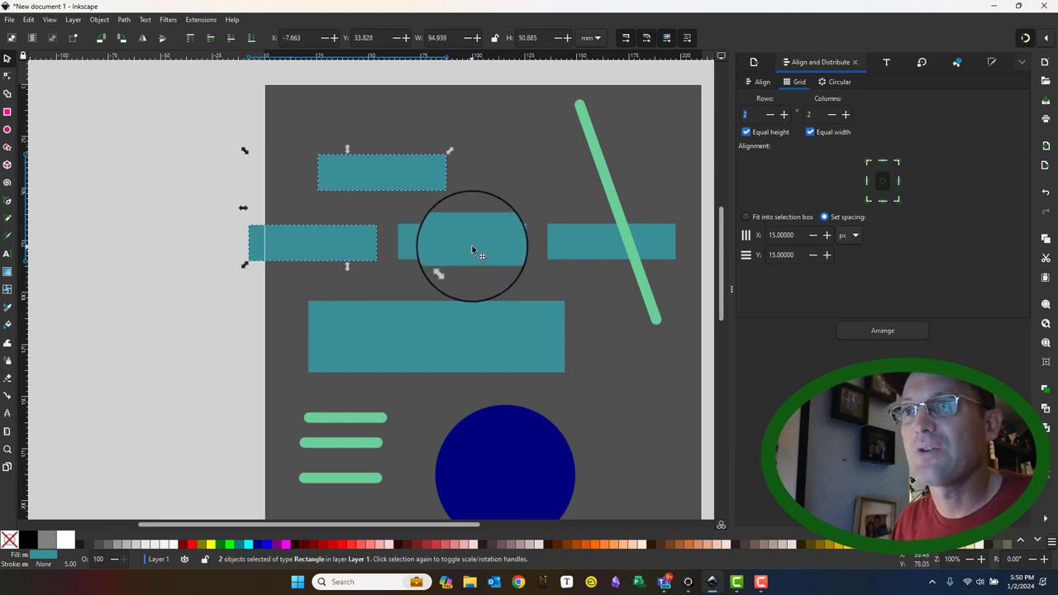
shift+click(577, 247)
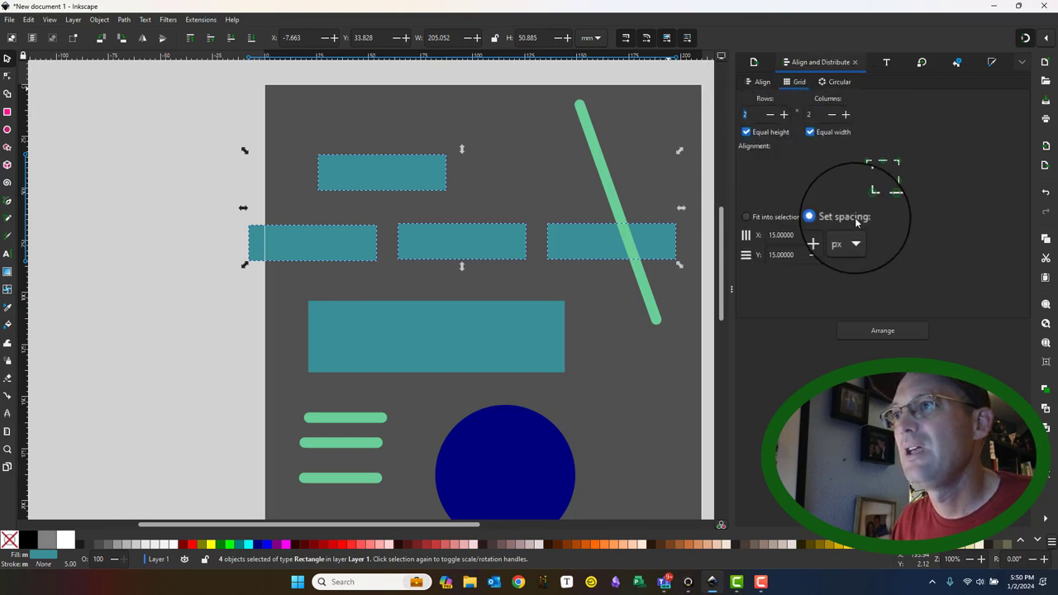
Arrange the rectangles as a 2×2 grid with 50 px spacing and move it onto the page.
click(795, 238)
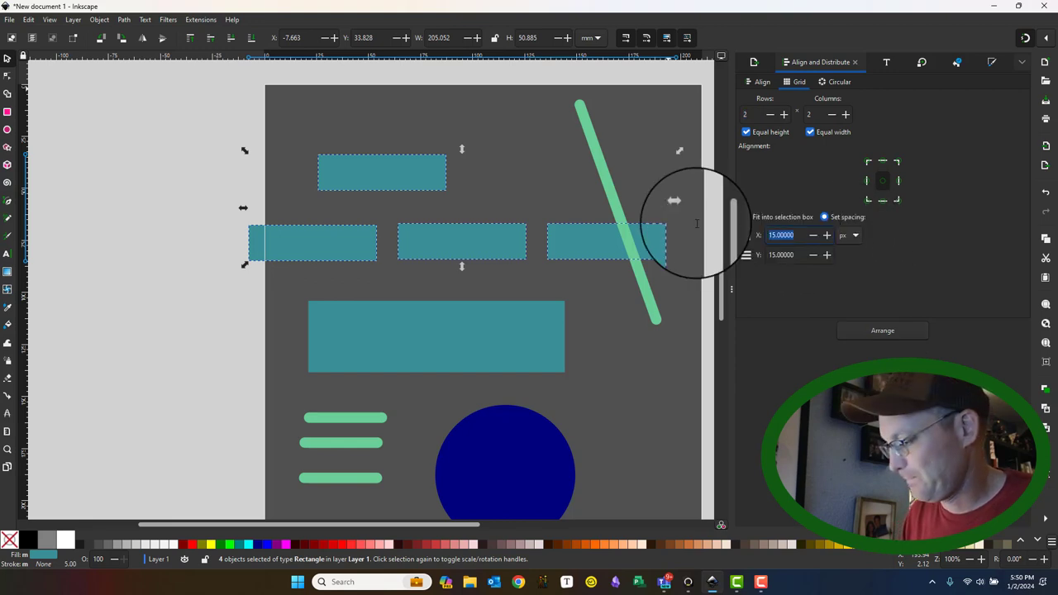
text(50)
key(Caps_Lock)
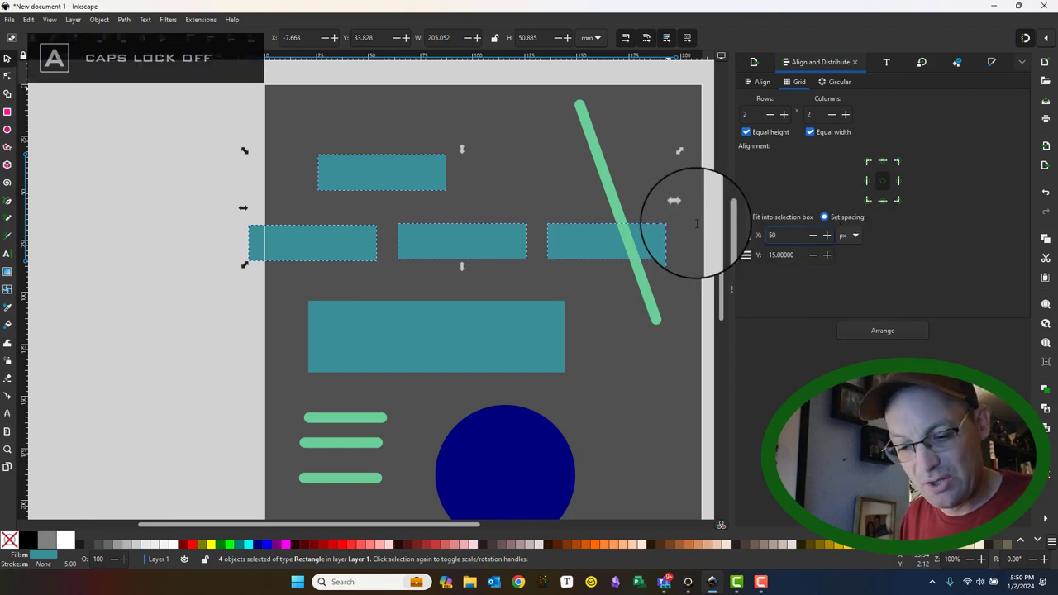
key(5)
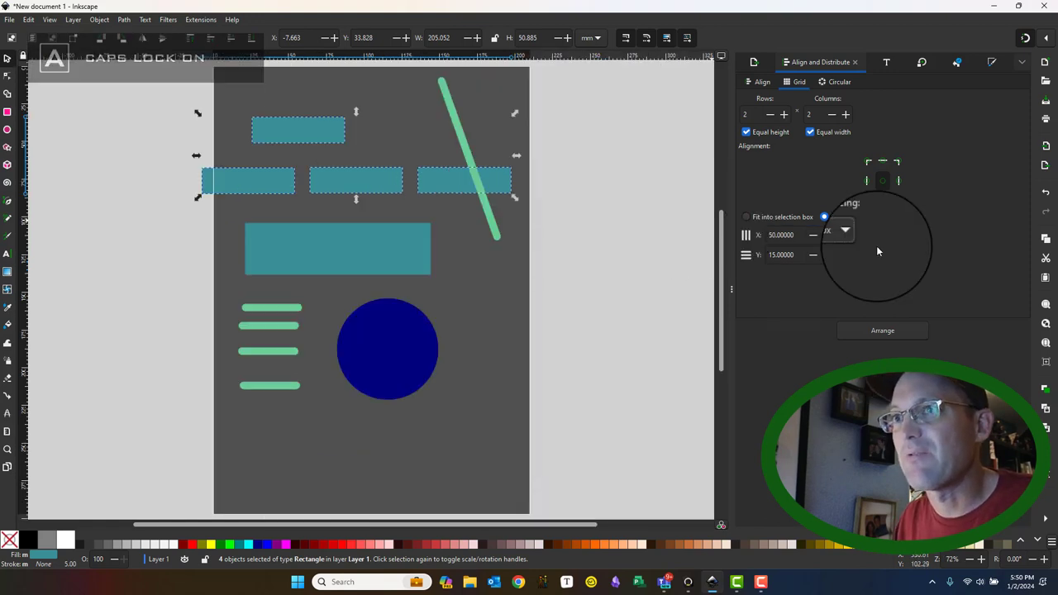
text(50)
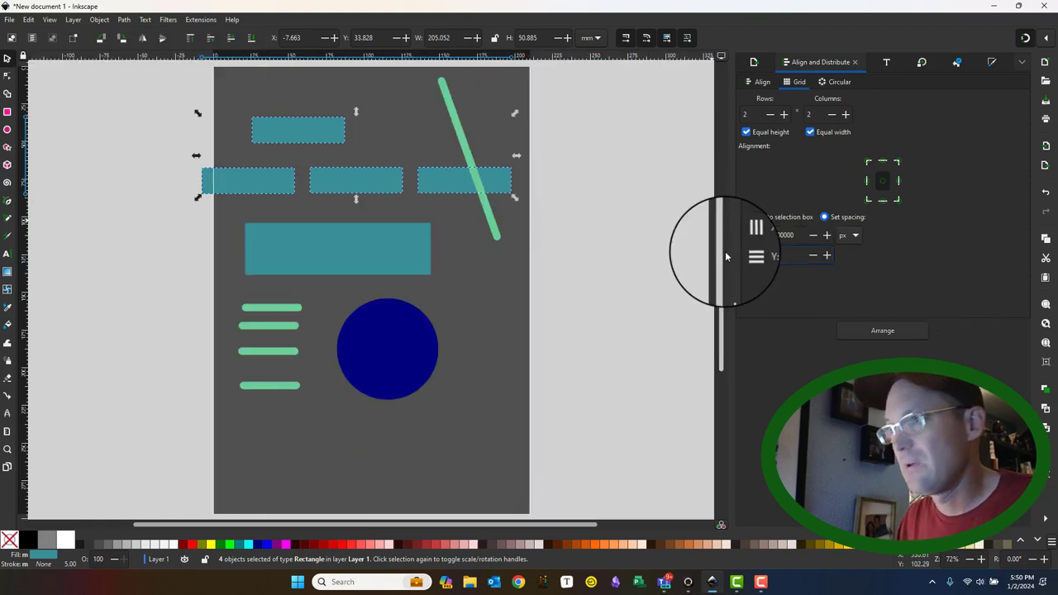
key(Return)
click(873, 332)
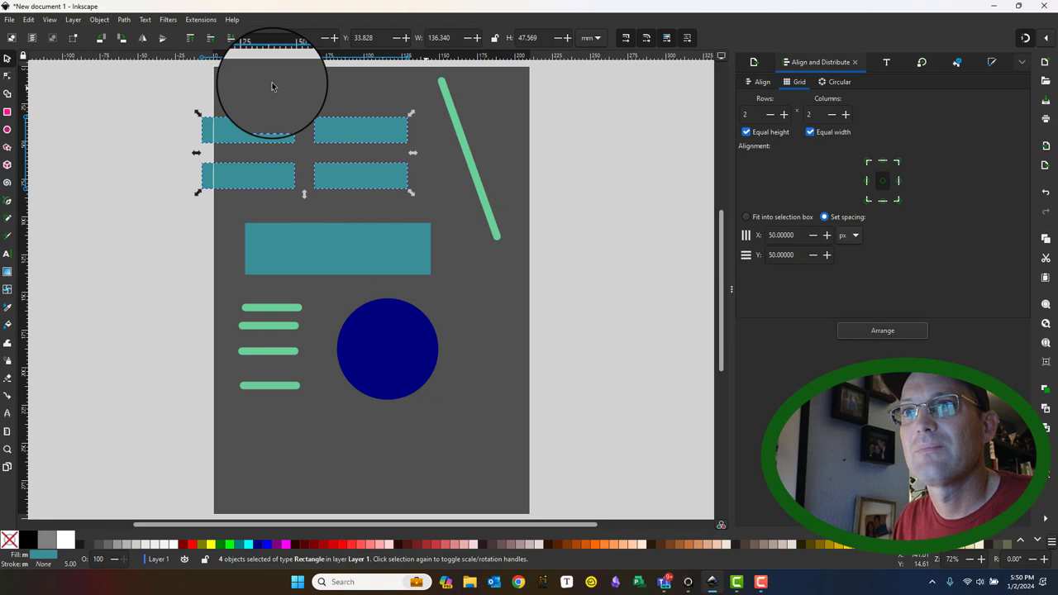
drag(276, 137, 314, 124)
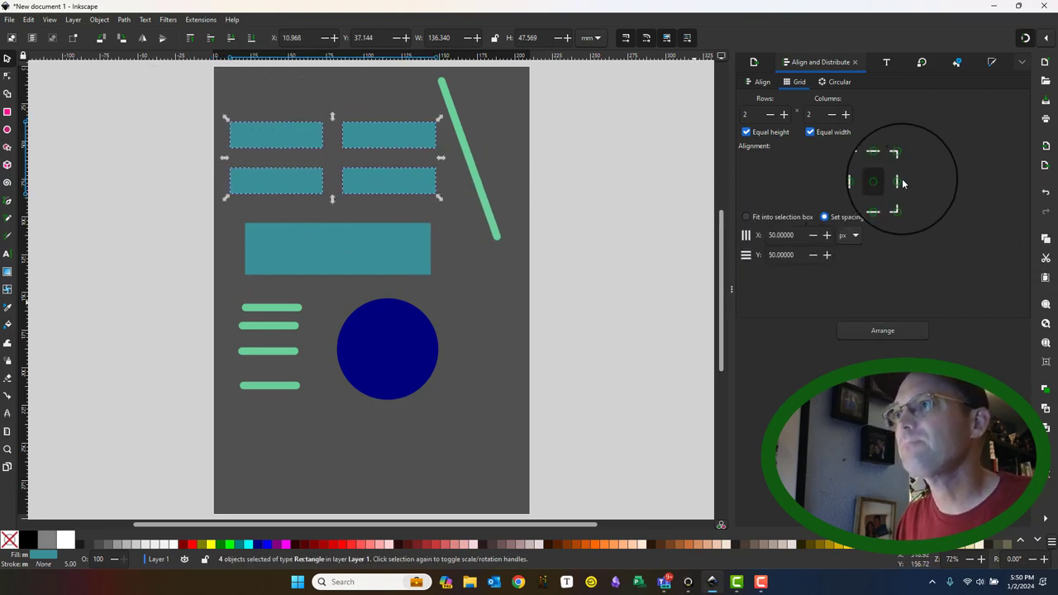
Preview circular arrangements around the navy circle with and without Rotate objects, undoing both.
click(838, 82)
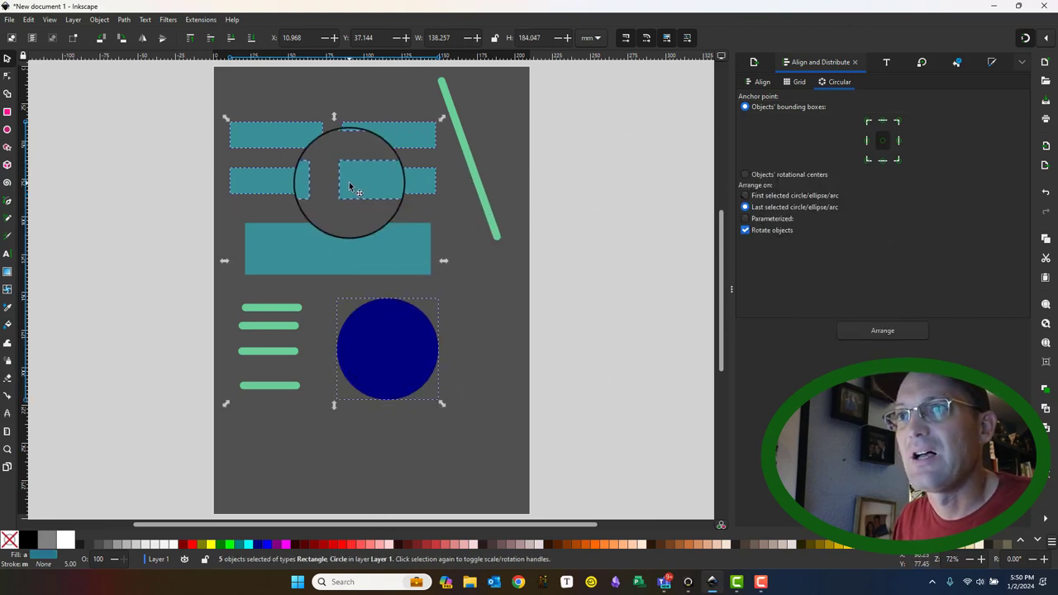
click(881, 330)
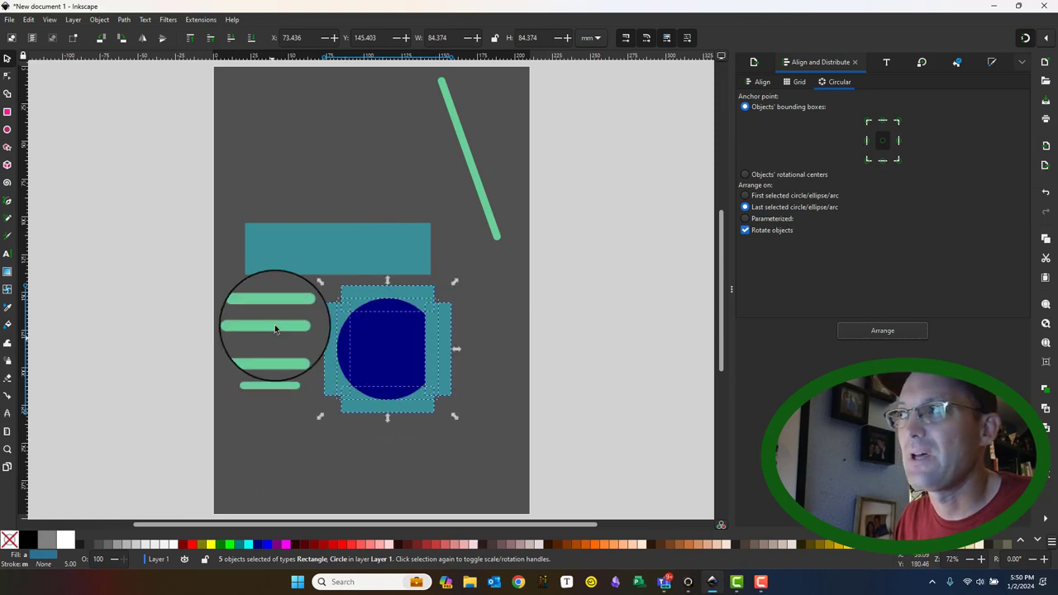
click(1045, 192)
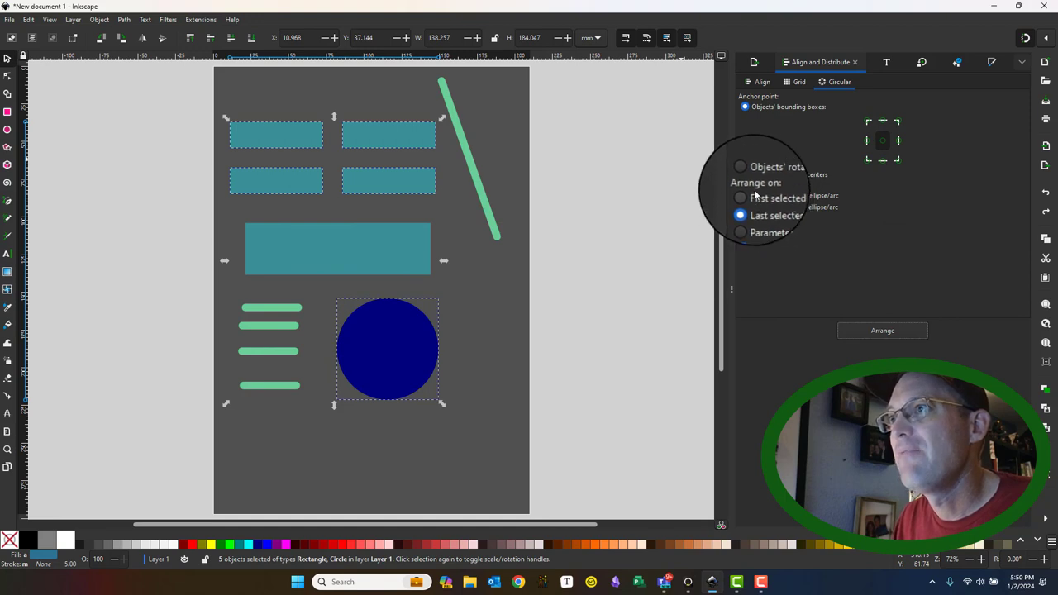
click(744, 230)
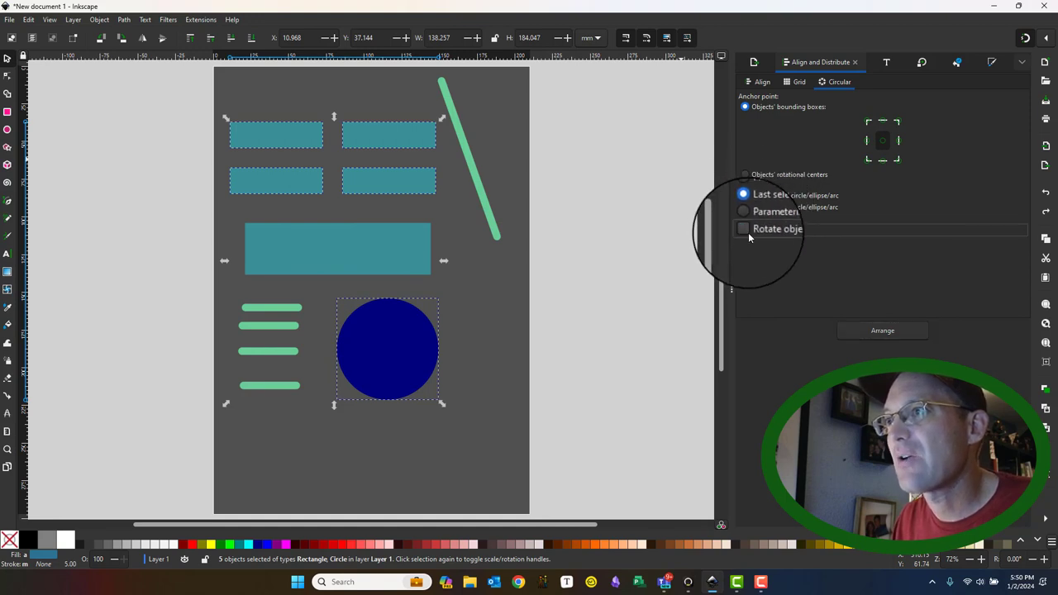
click(880, 332)
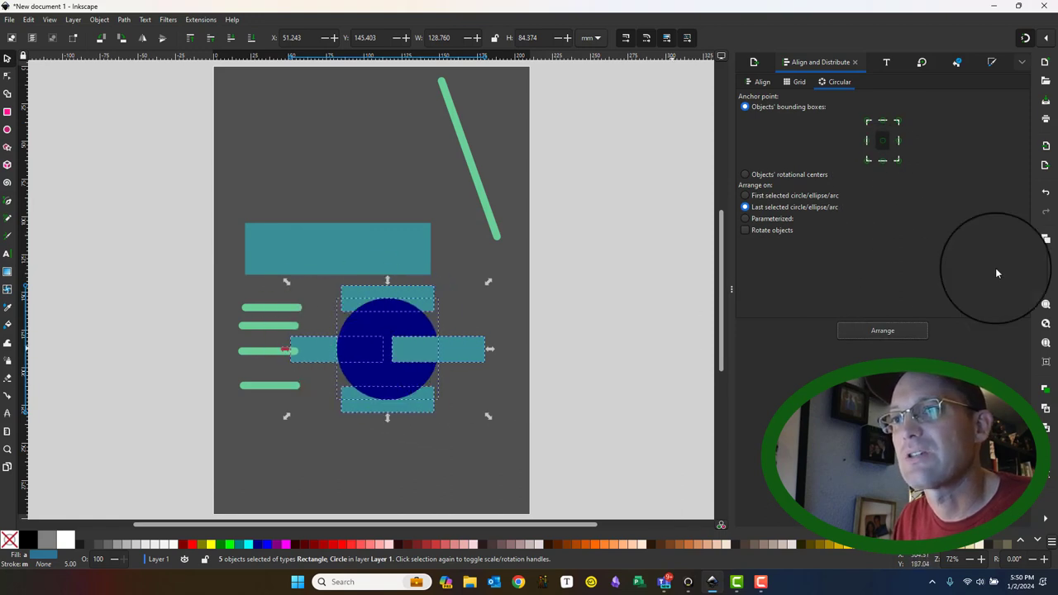
click(1043, 193)
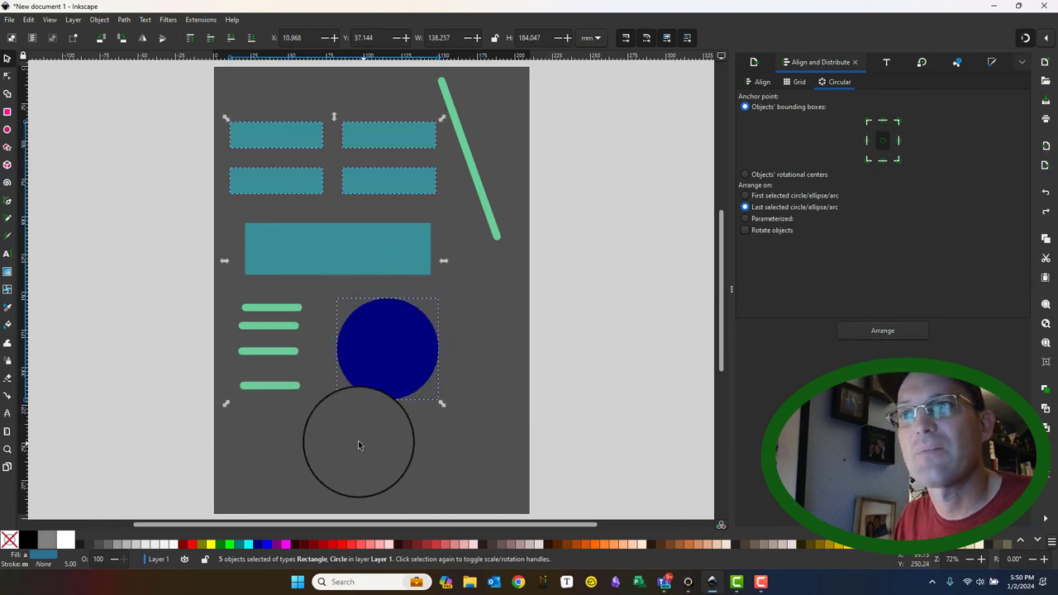
Arrange the four green lines in a ring on their rotational centers, with object rotation on.
click(266, 386)
shift+click(273, 353)
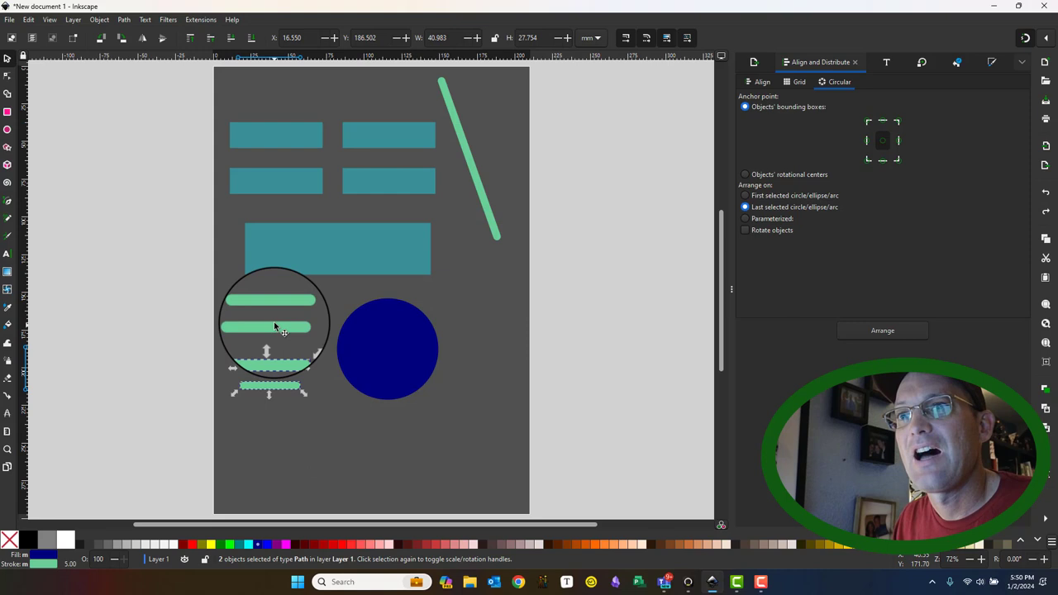
shift+click(273, 322)
shift+click(252, 318)
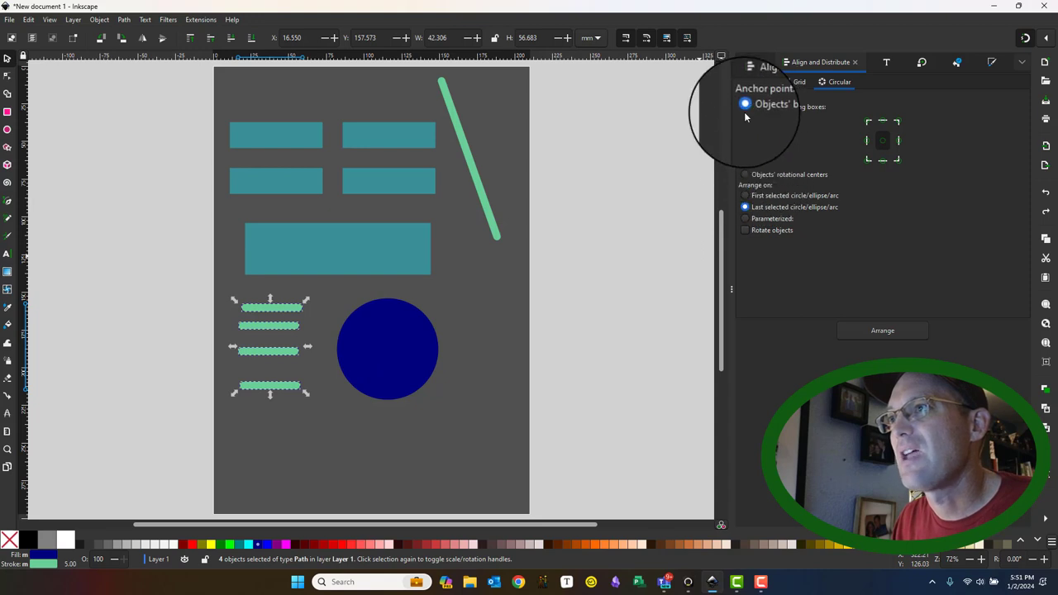
click(746, 175)
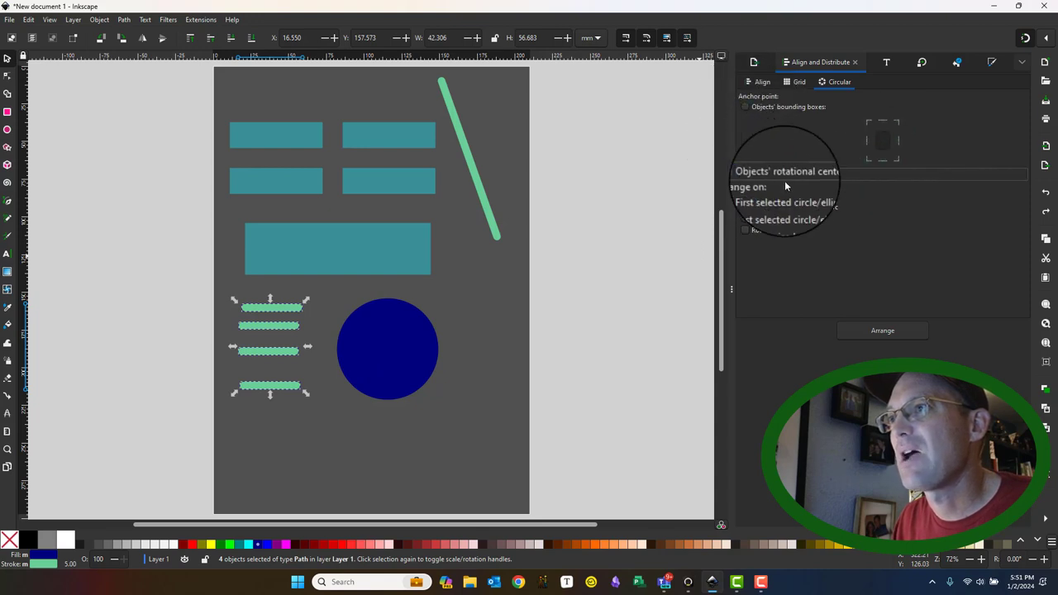
click(751, 230)
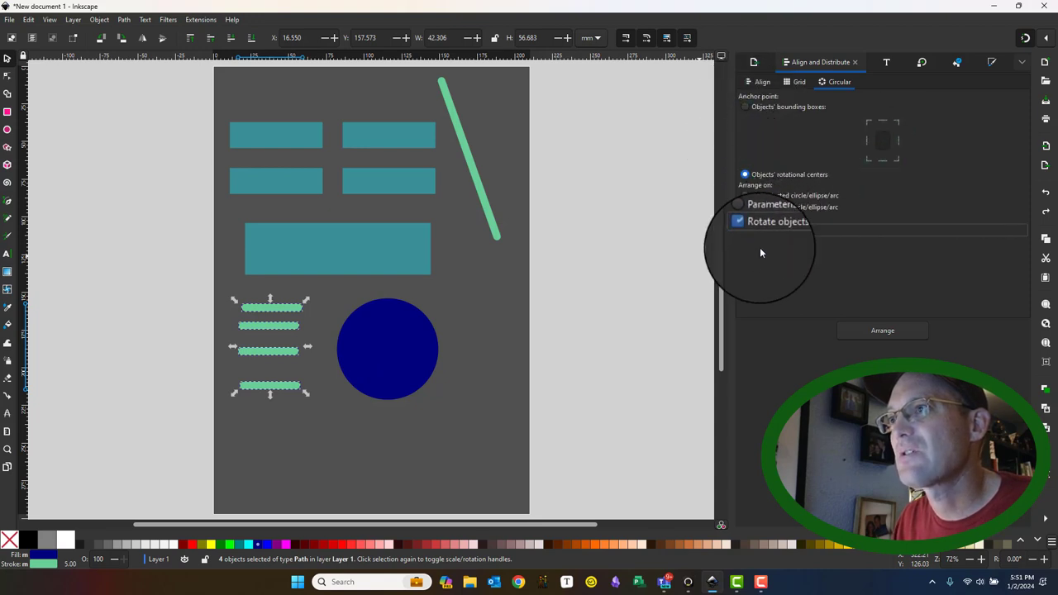
click(877, 331)
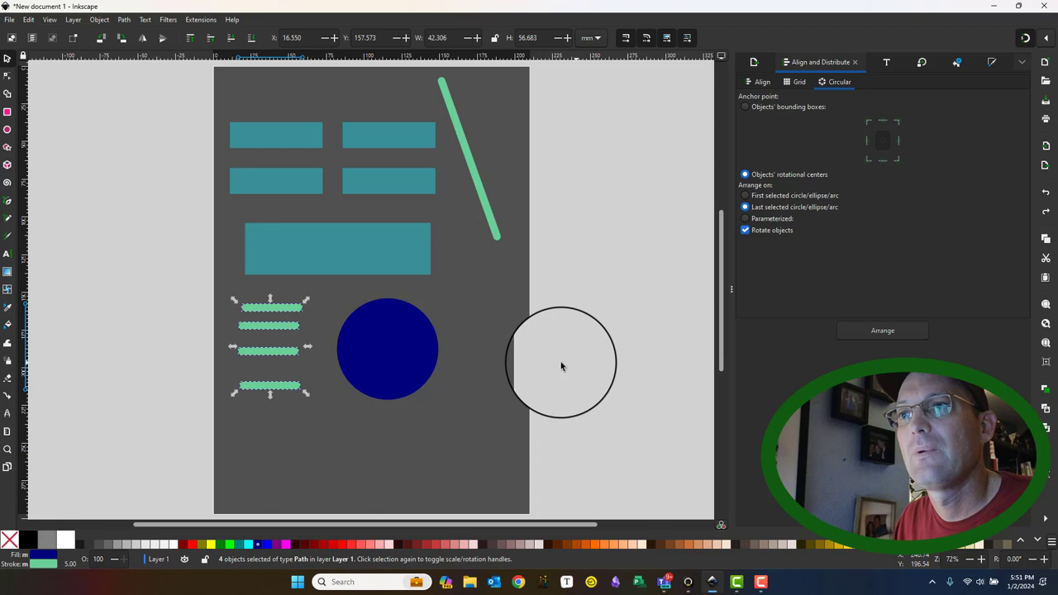
Select the four green lines plus the navy circle and arrange them around the circle.
drag(373, 355, 382, 368)
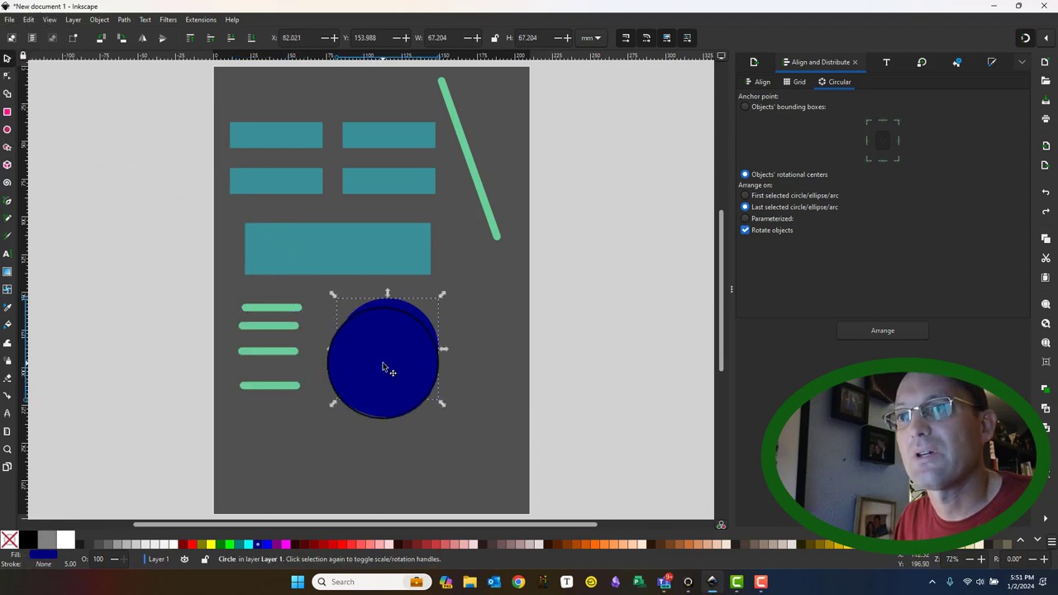
click(261, 308)
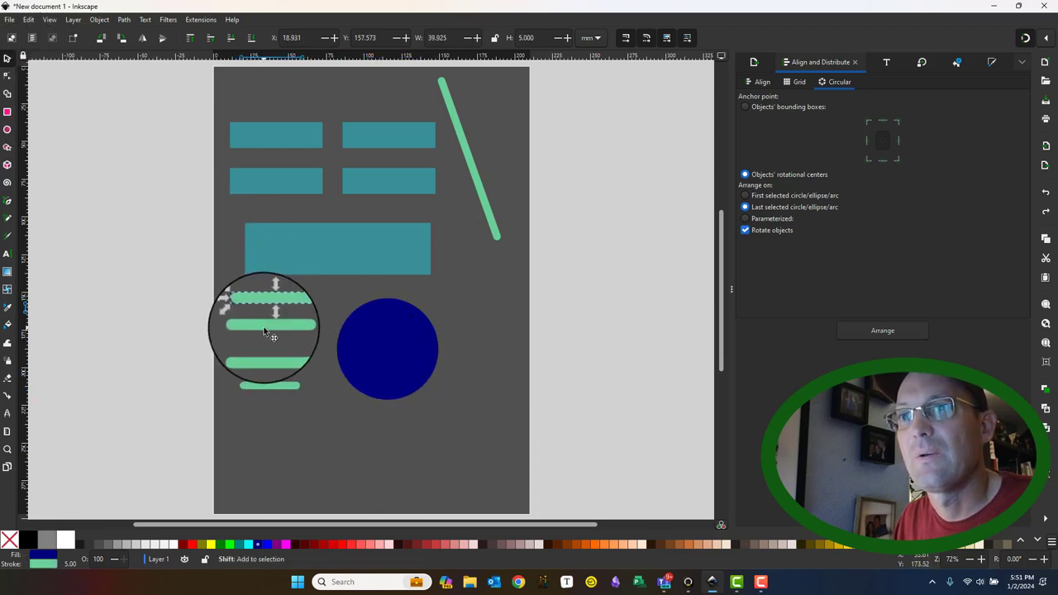
shift+click(265, 331)
shift+click(270, 350)
shift+click(273, 386)
shift+click(425, 355)
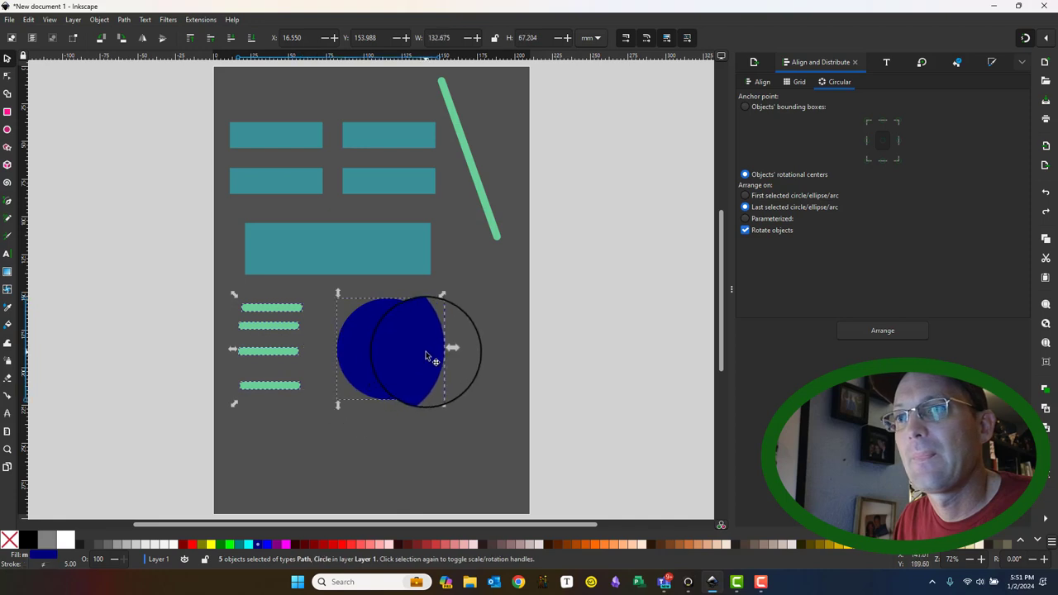
click(882, 331)
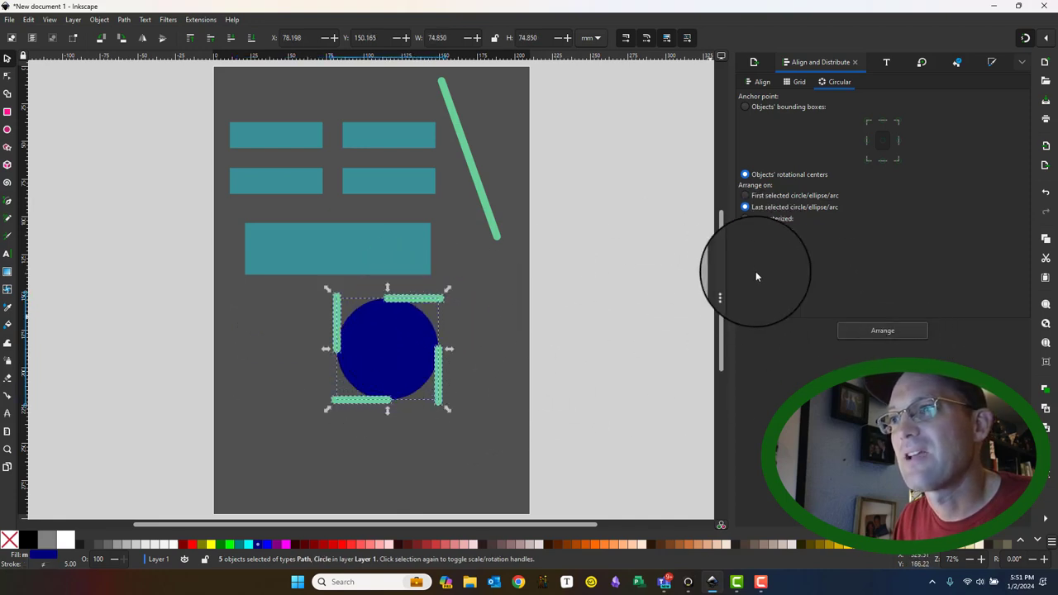
Redo the circular arrangement around the navy circle with object rotation turned off.
click(1045, 194)
click(745, 229)
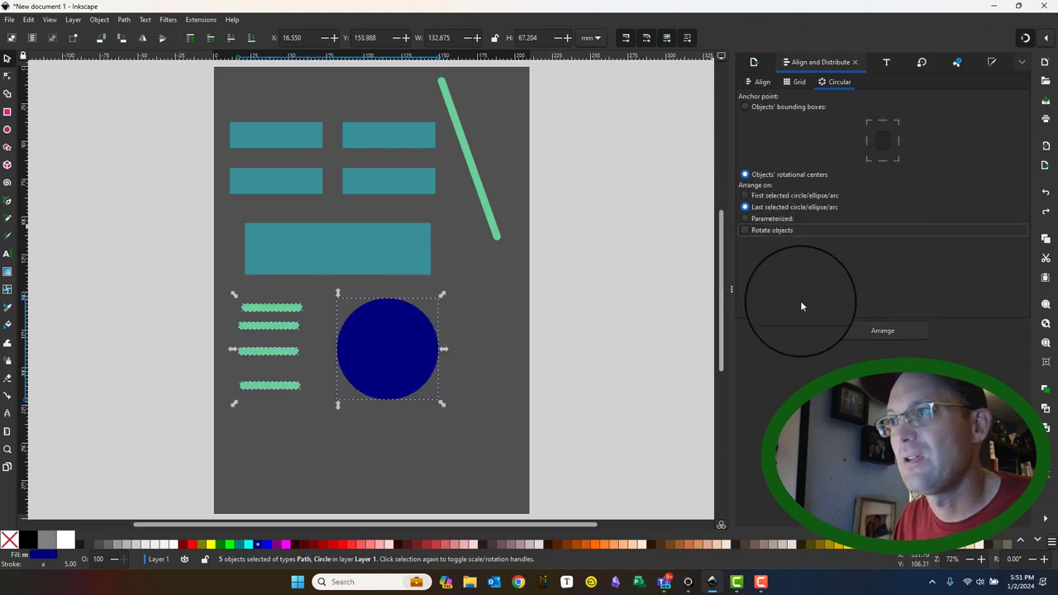
click(885, 332)
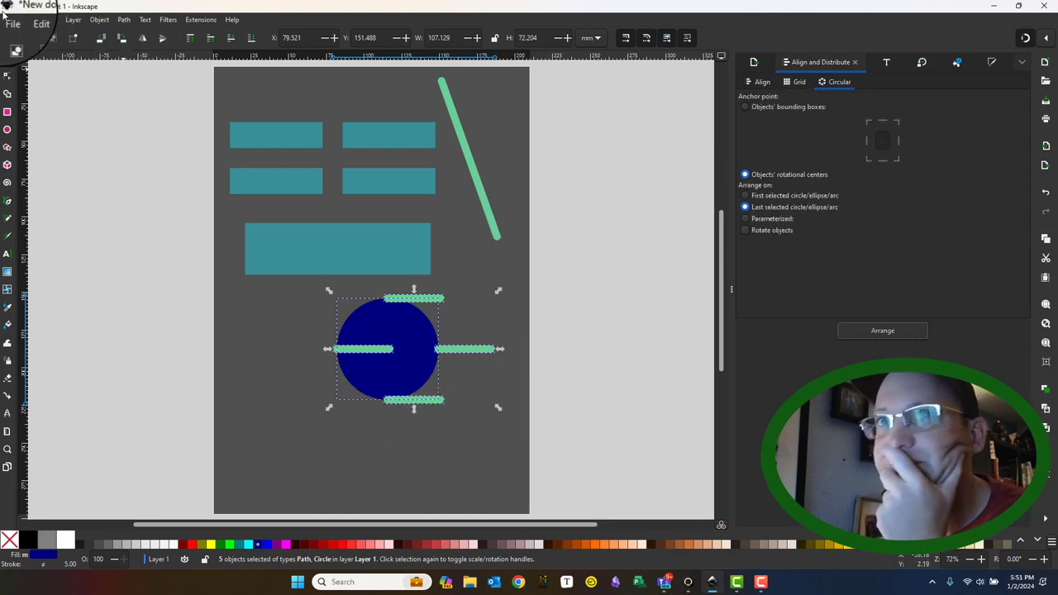
click(1046, 193)
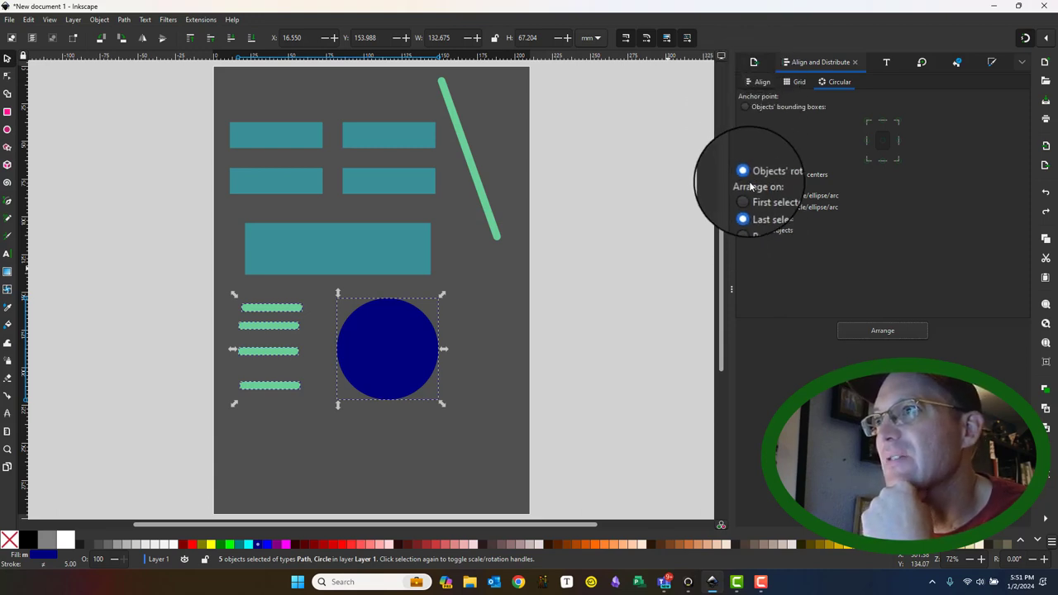
click(880, 332)
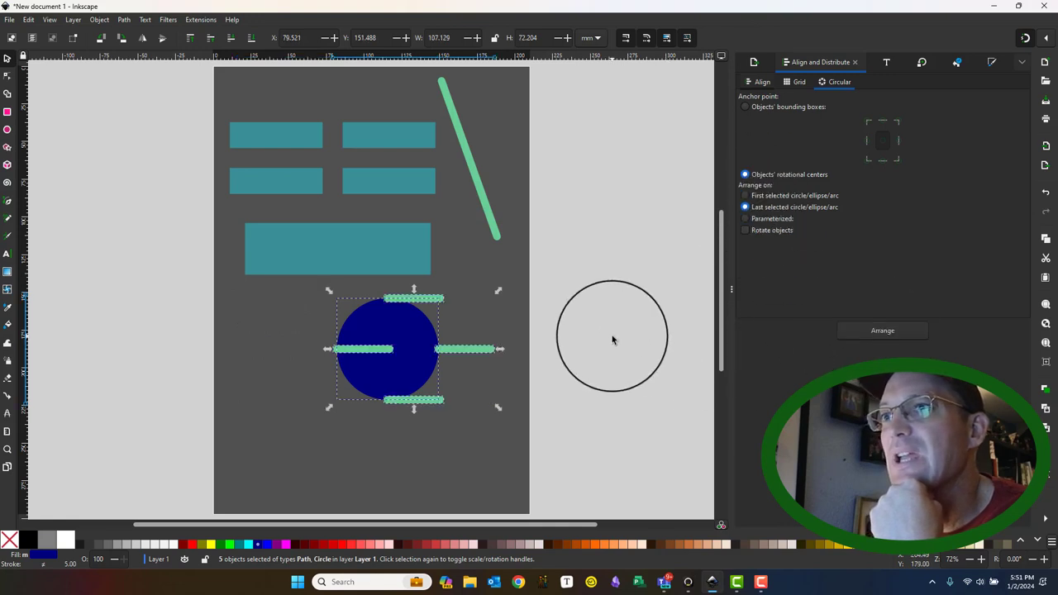
Rotate the top and bottom green lines 90° so they stand vertical.
click(611, 342)
click(430, 298)
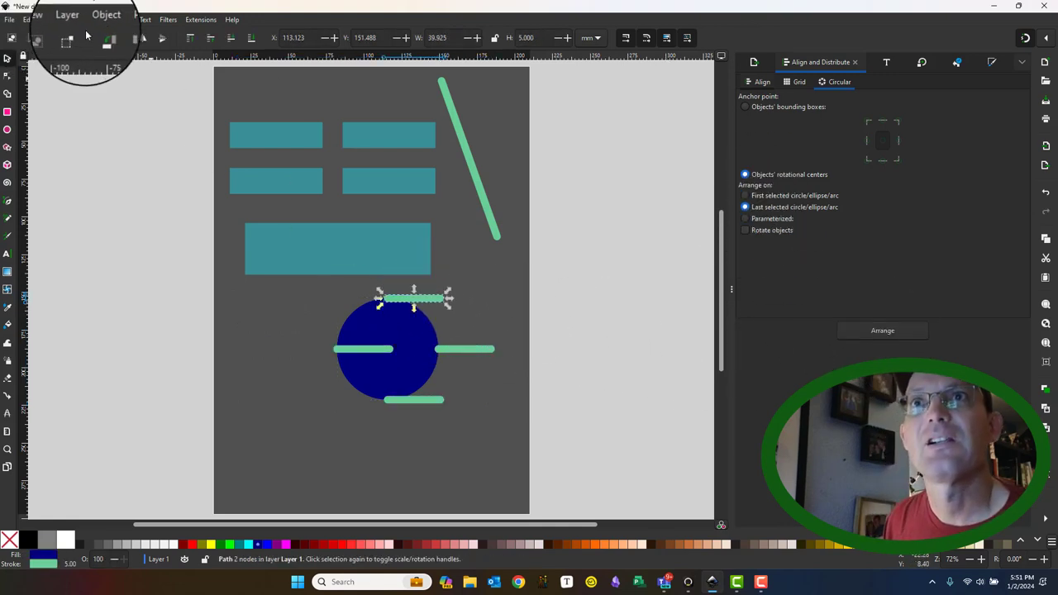
click(122, 38)
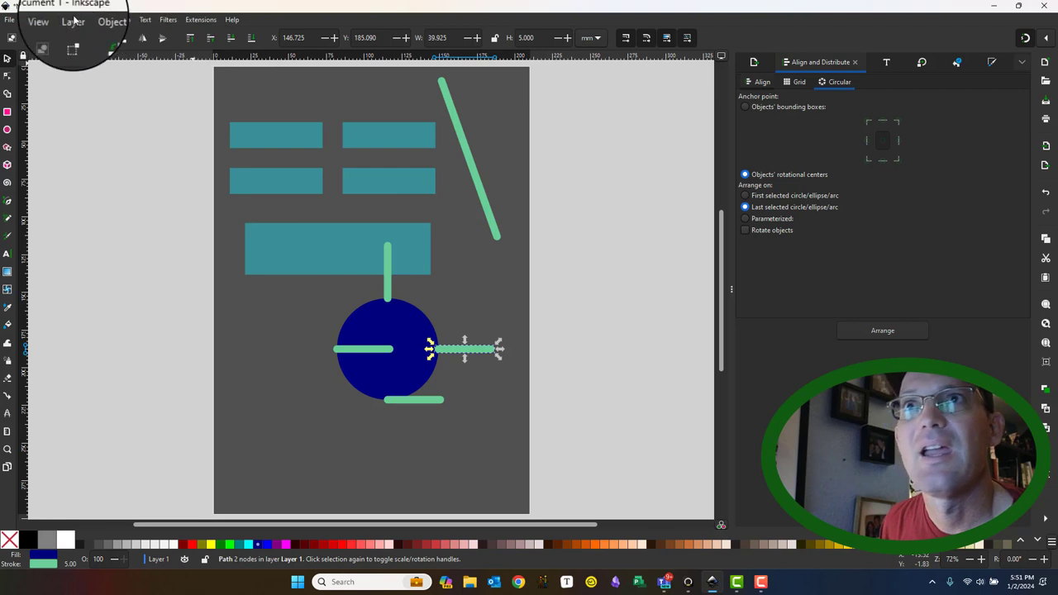
click(409, 400)
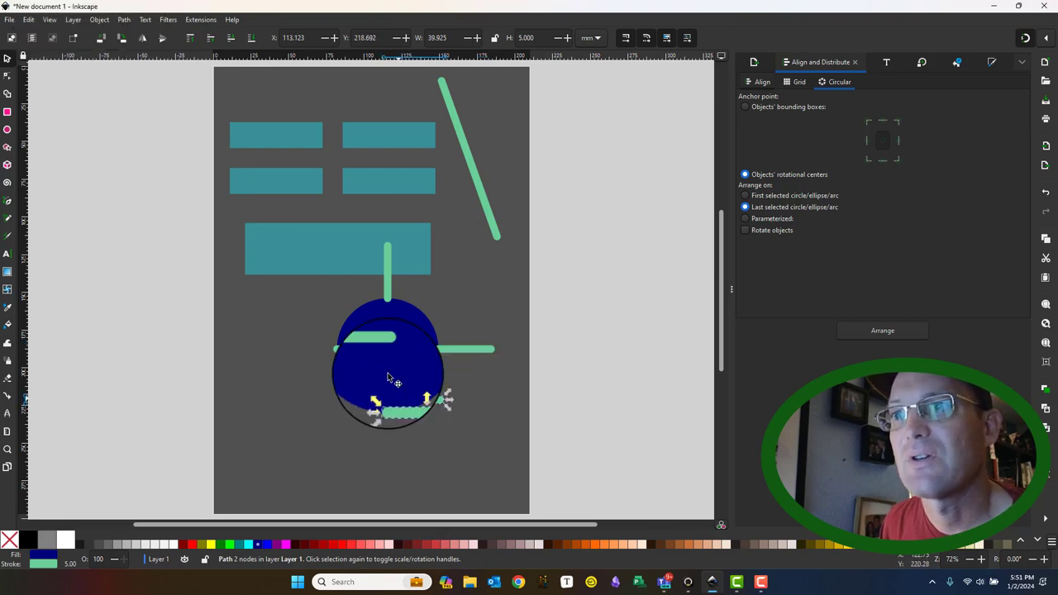
click(121, 37)
Drag the bottom line below the circle and the left line past its left edge.
drag(413, 400, 387, 426)
click(364, 349)
click(369, 350)
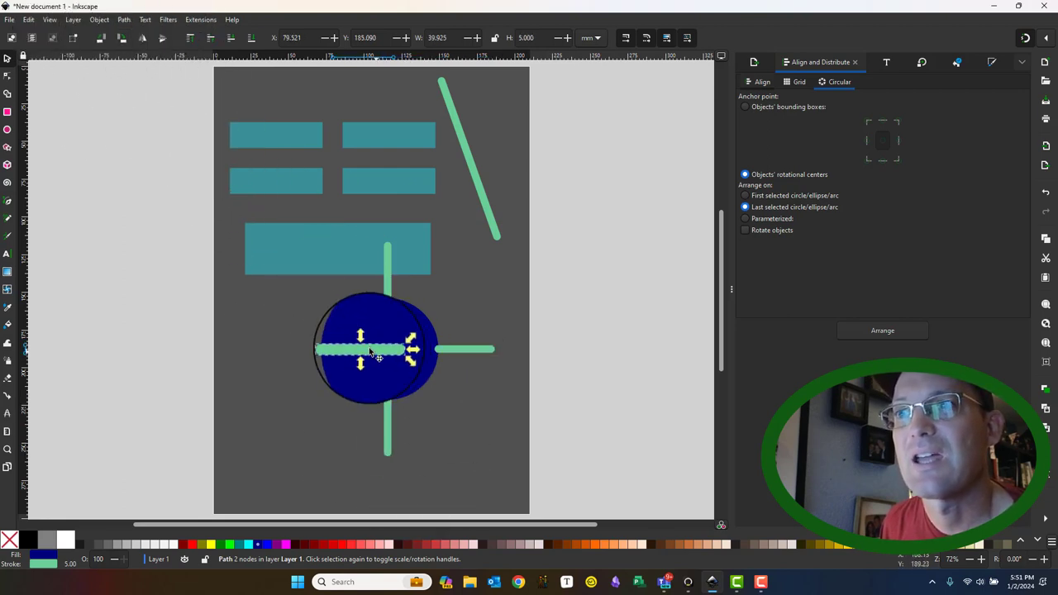
drag(388, 353, 322, 354)
click(469, 338)
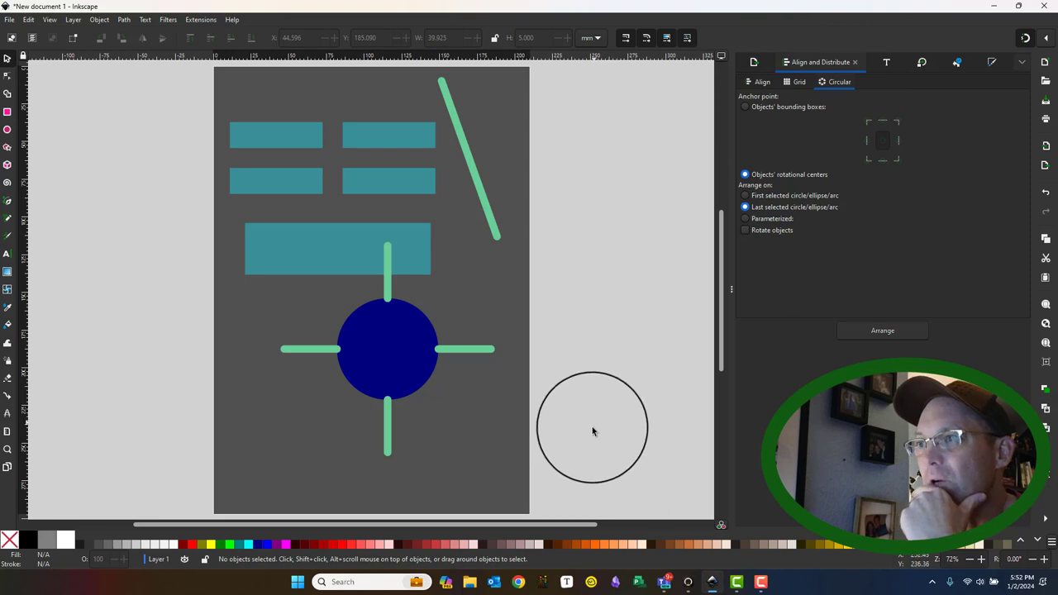
Browse the Grid and Circular arrangement options, then go back to the Align options.
mouse_move(632, 287)
mouse_down()
mouse_move(666, 309)
mouse_move(653, 295)
mouse_up()
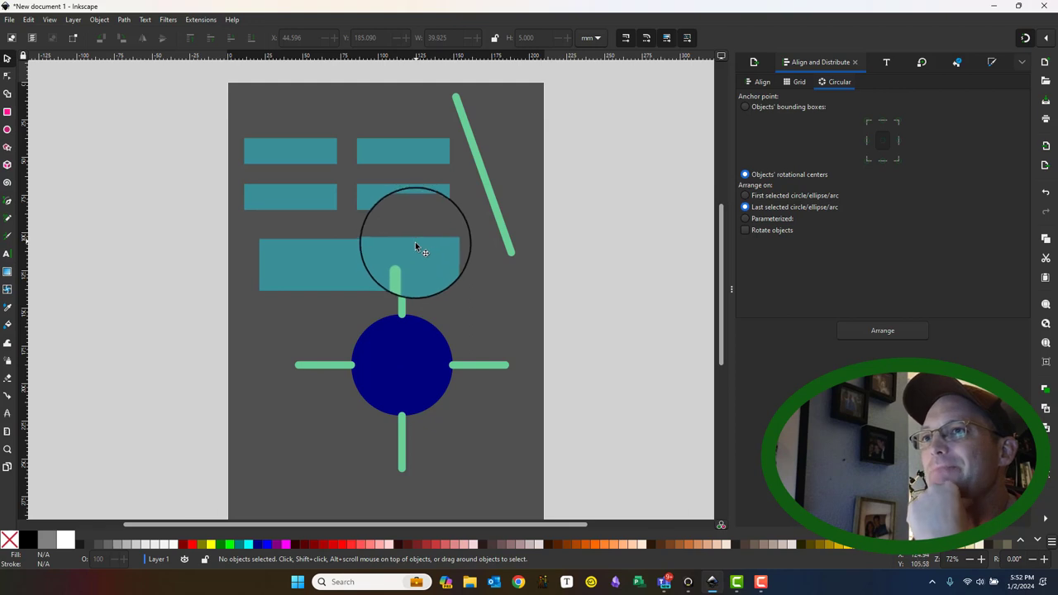
click(799, 81)
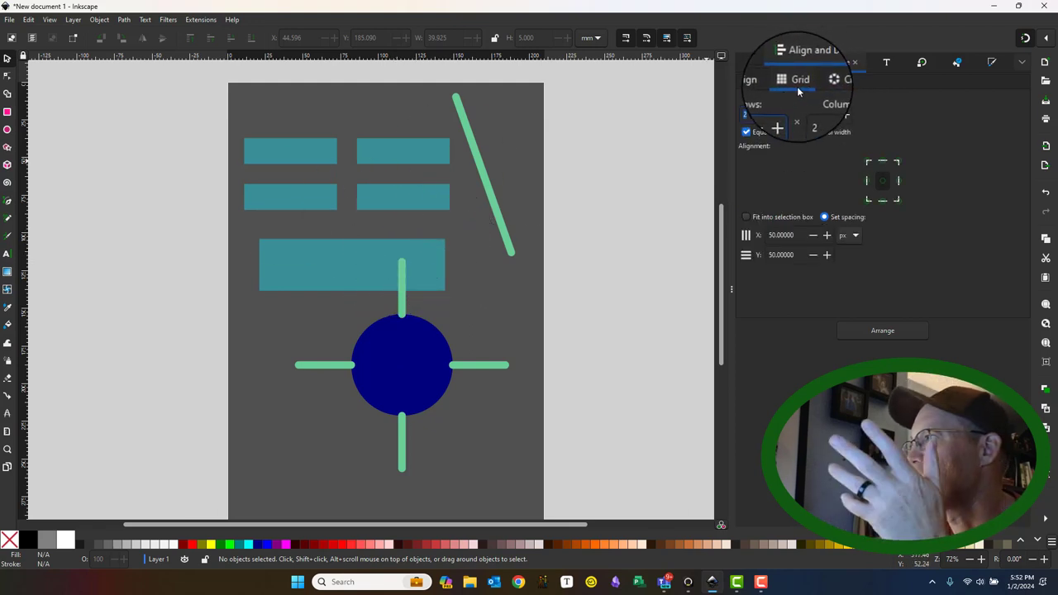
click(835, 83)
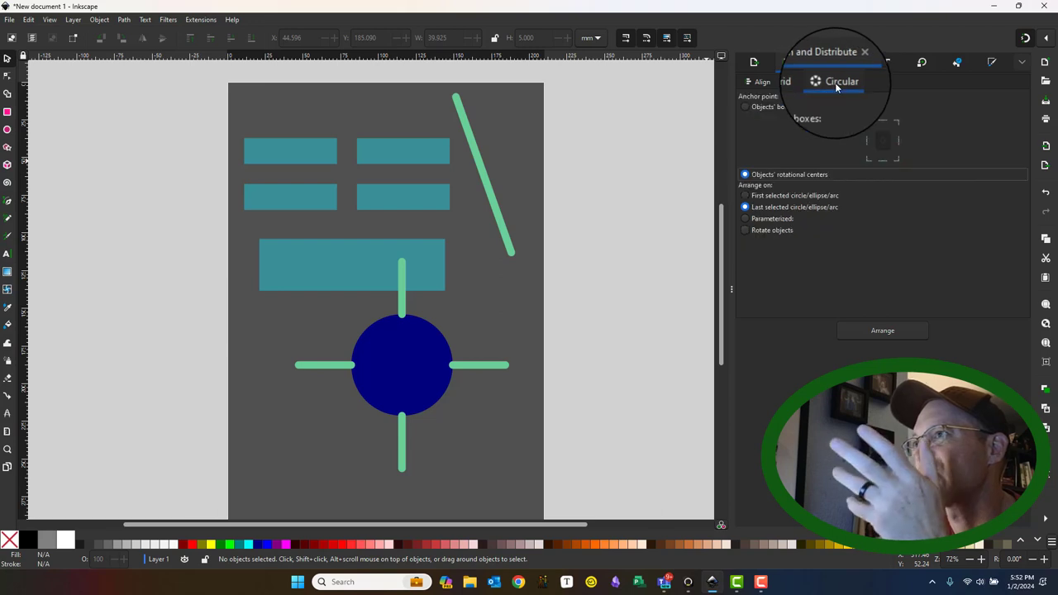
click(799, 81)
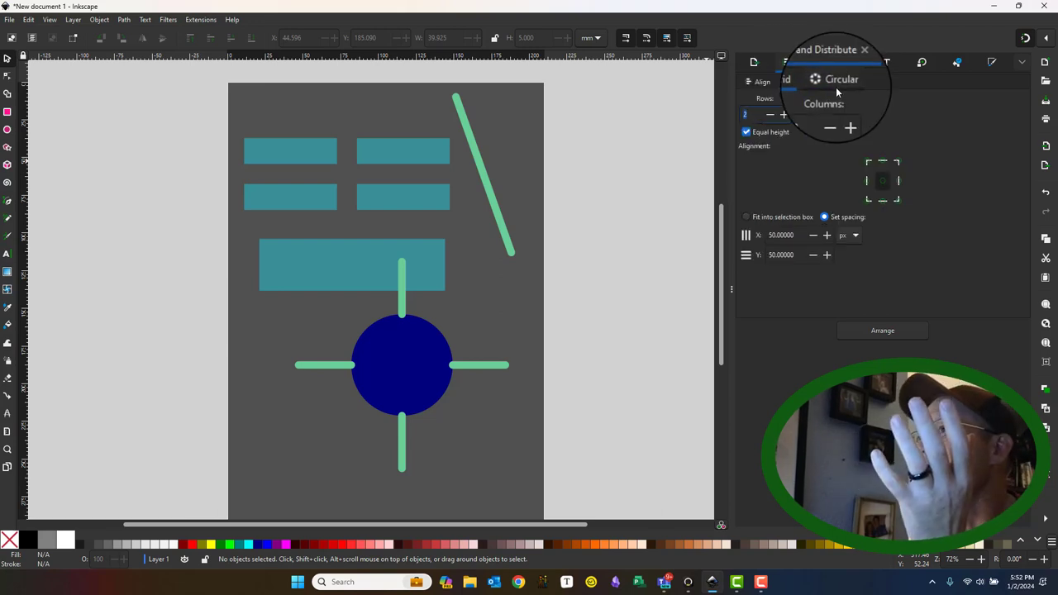
click(836, 85)
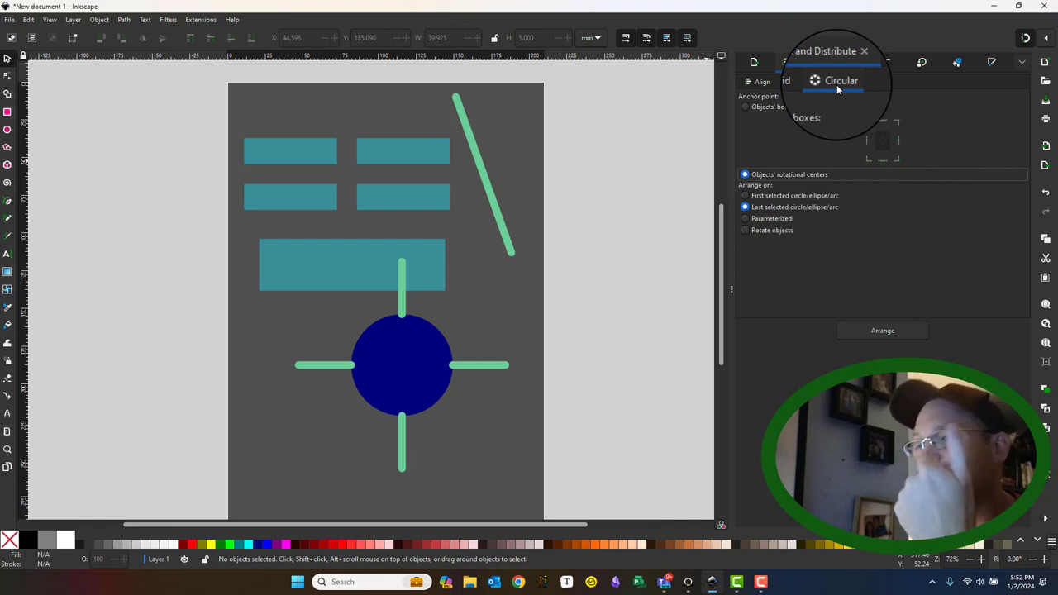
click(762, 83)
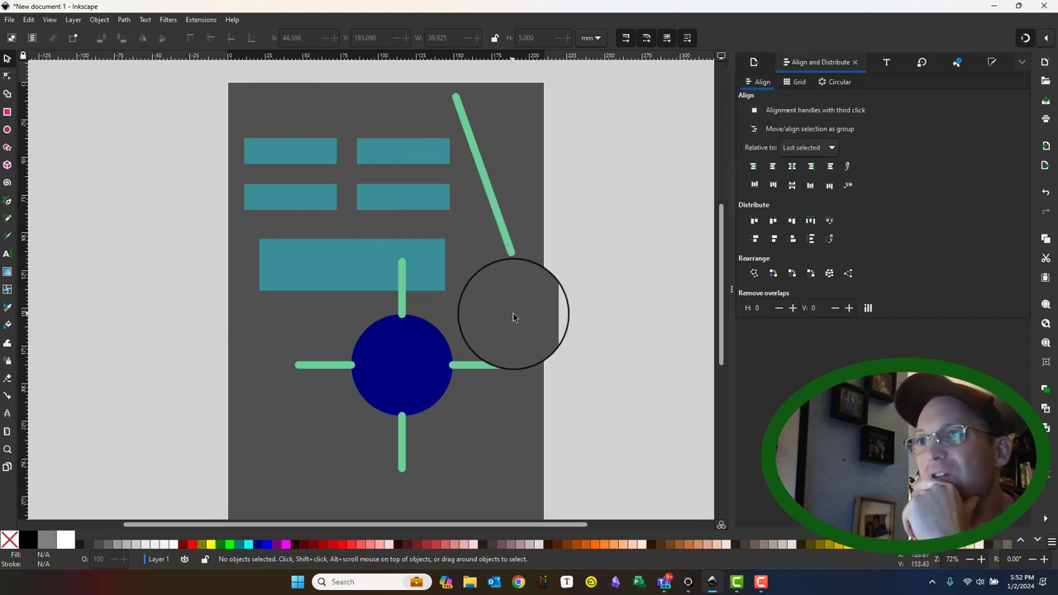
Delete the four small teal rectangles.
click(285, 198)
key(Delete)
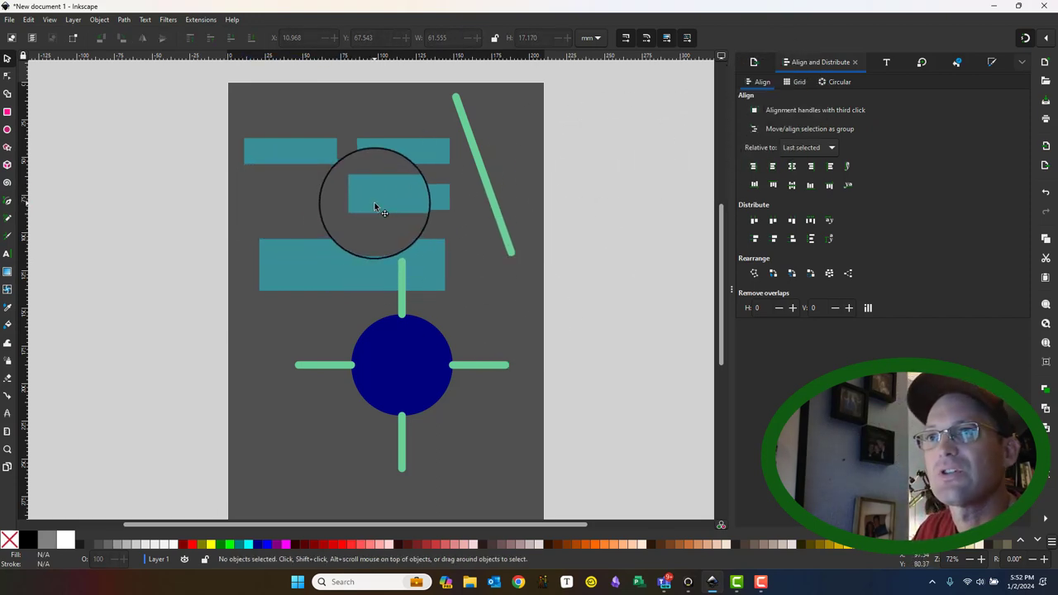
click(373, 202)
key(Delete)
click(399, 150)
key(Delete)
click(297, 154)
key(Delete)
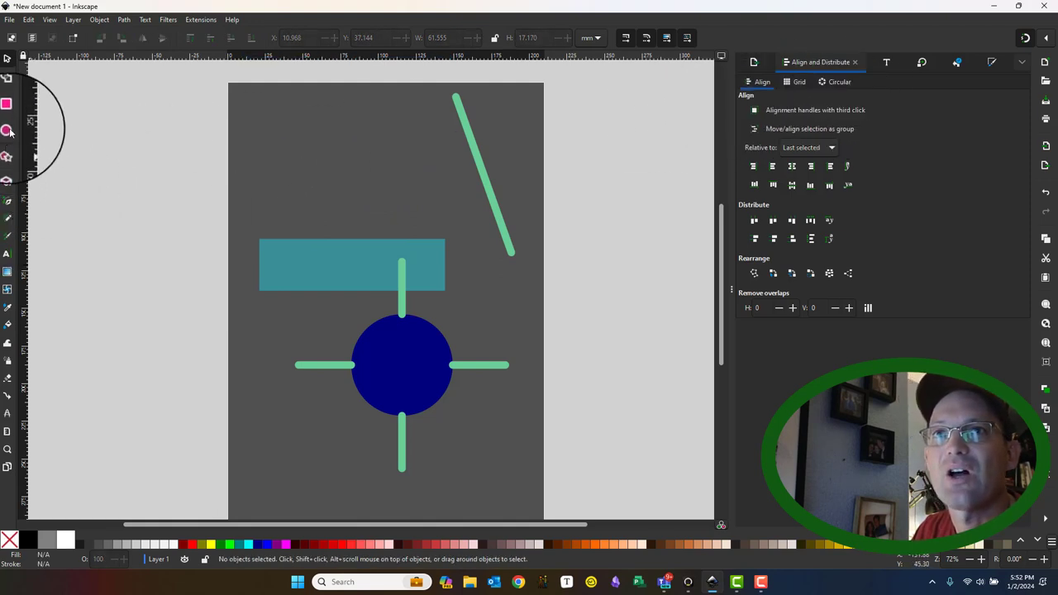
Draw a closed six-node irregular polygon near the top of the page with the Pen tool.
click(7, 201)
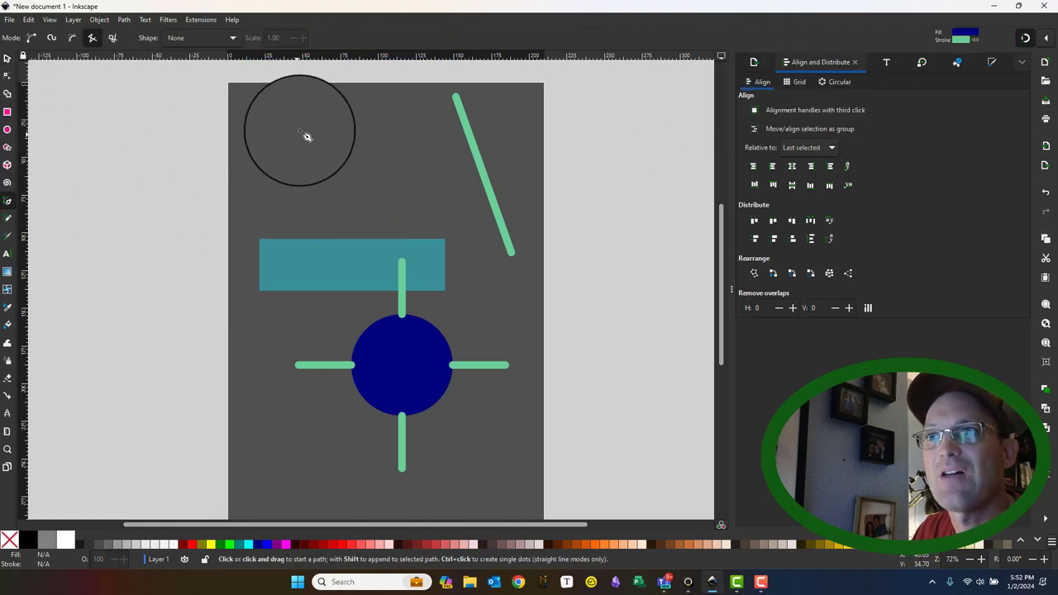
click(302, 129)
click(409, 181)
click(428, 128)
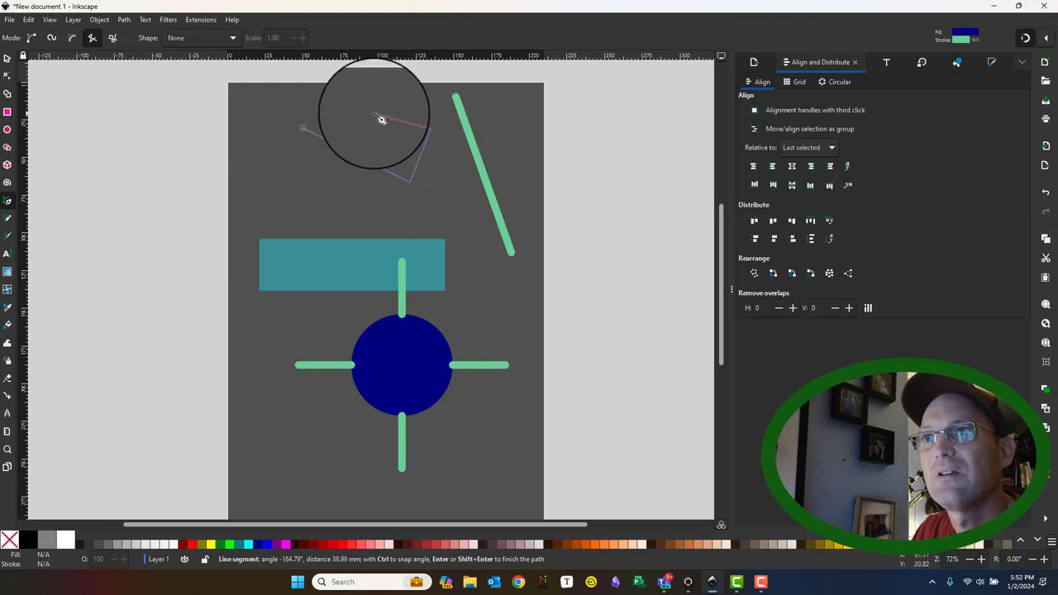
click(376, 115)
click(366, 138)
click(323, 110)
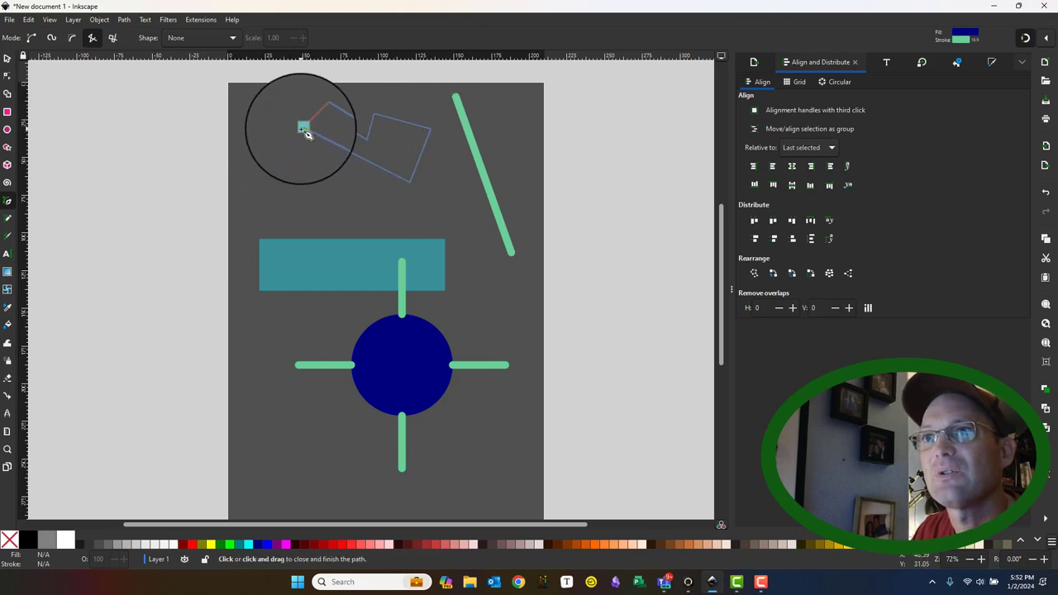
click(302, 128)
Select the new navy polygon together with the teal rectangle.
click(7, 56)
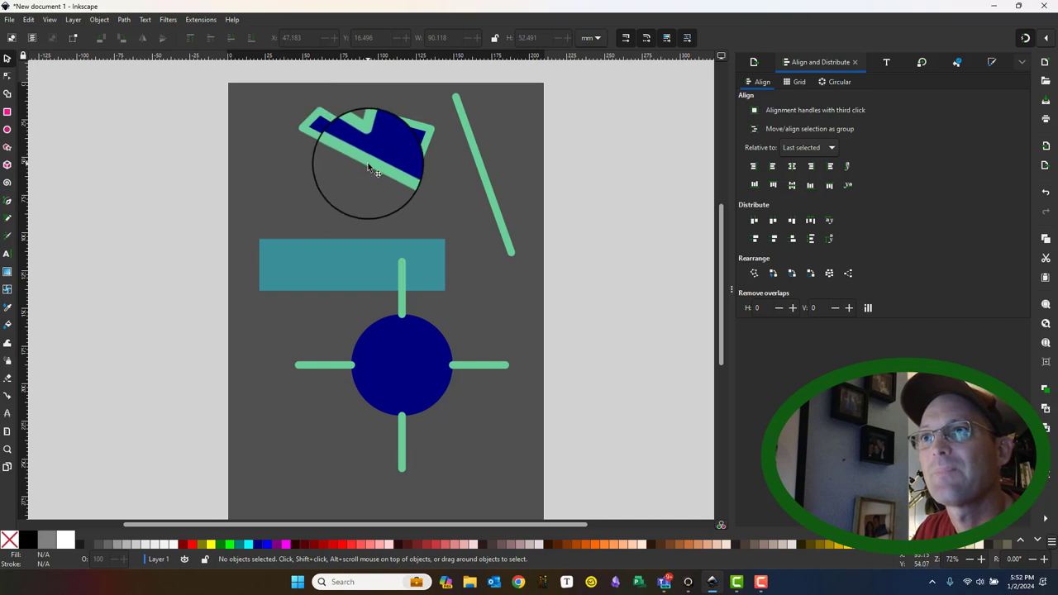
click(366, 168)
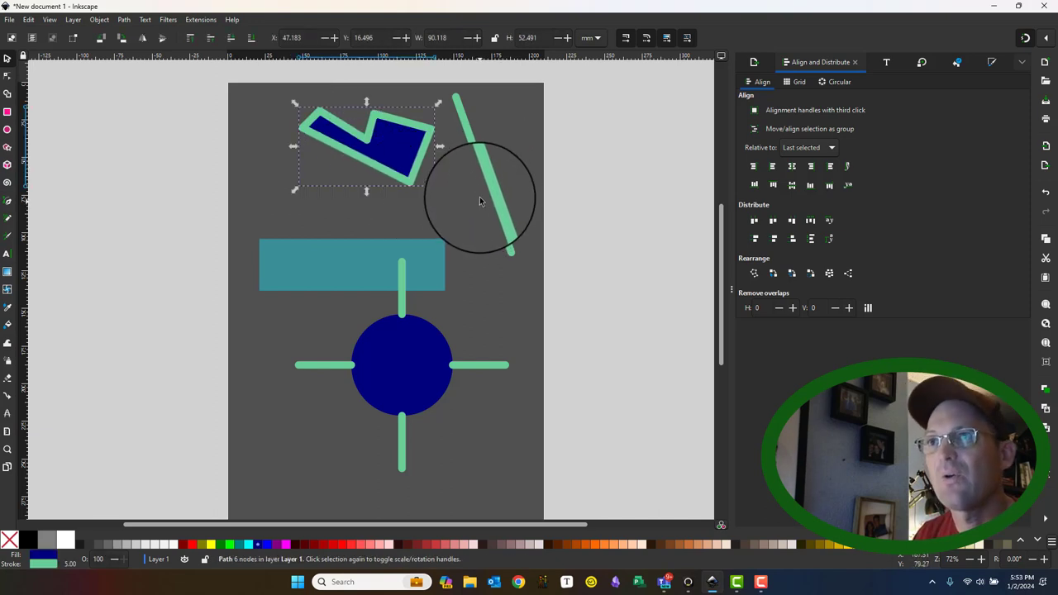
shift+click(438, 263)
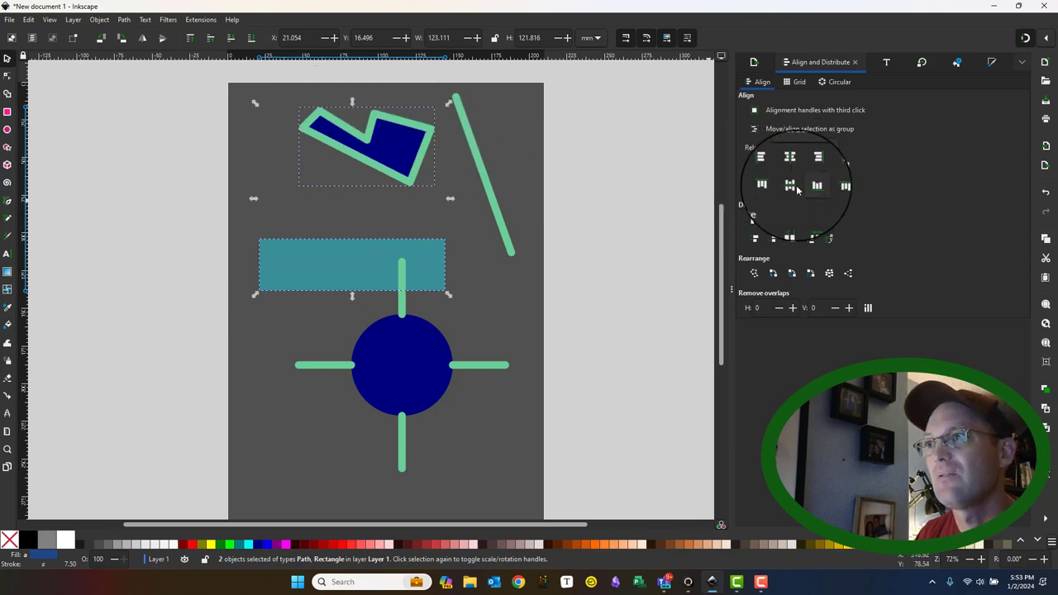
Align the polygon's right edge to the teal rectangle's left edge, then select only the polygon.
click(753, 168)
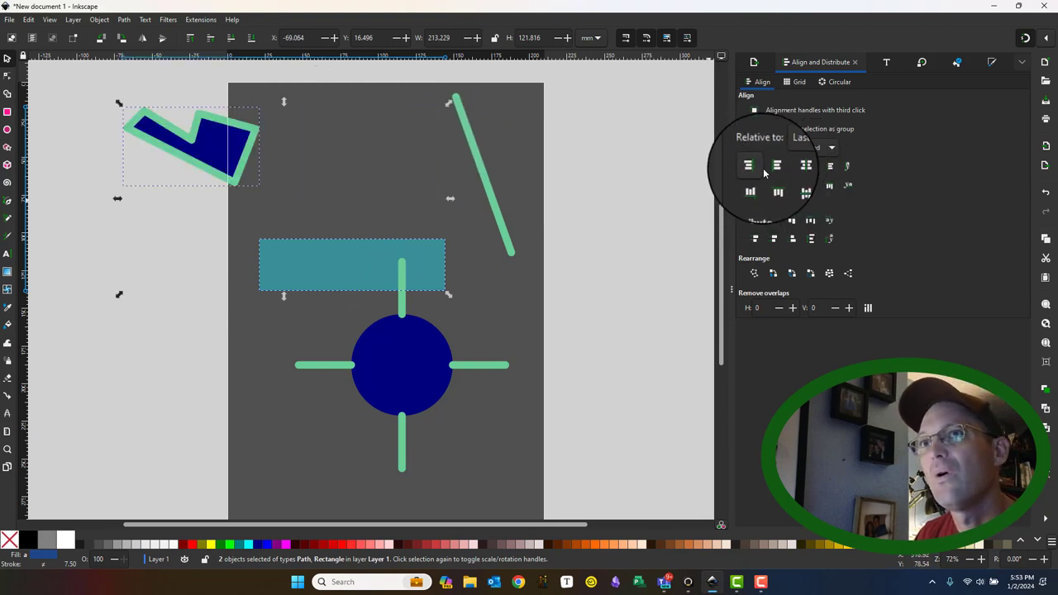
click(830, 168)
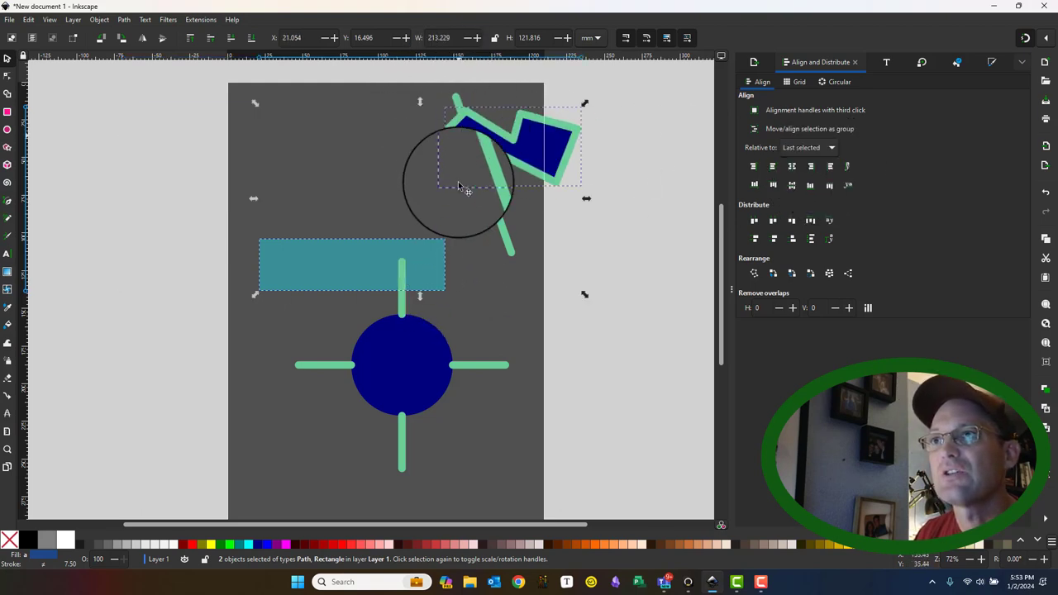
click(758, 178)
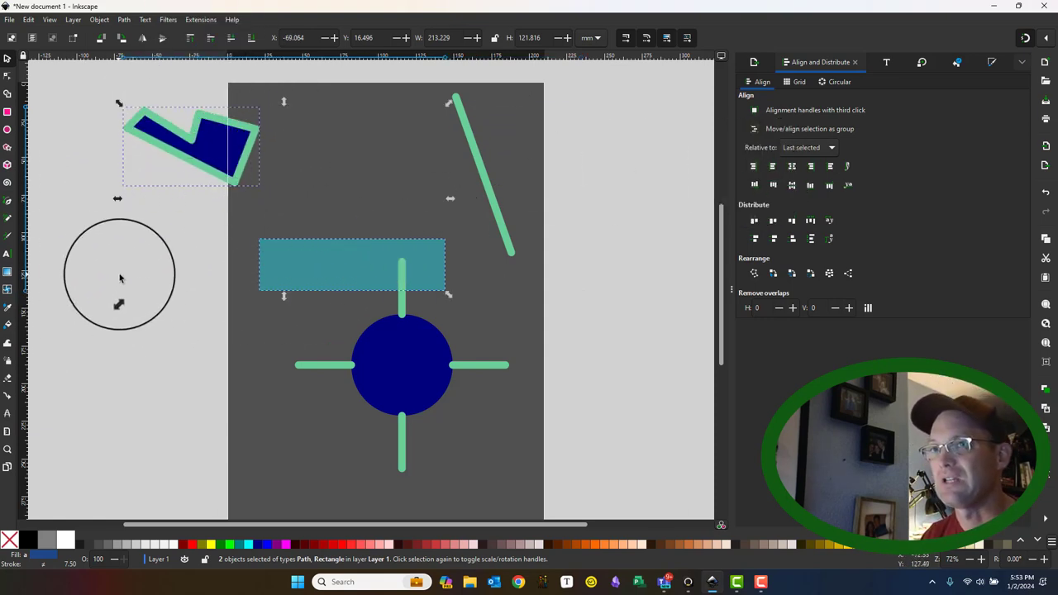
click(161, 166)
drag(147, 173, 201, 177)
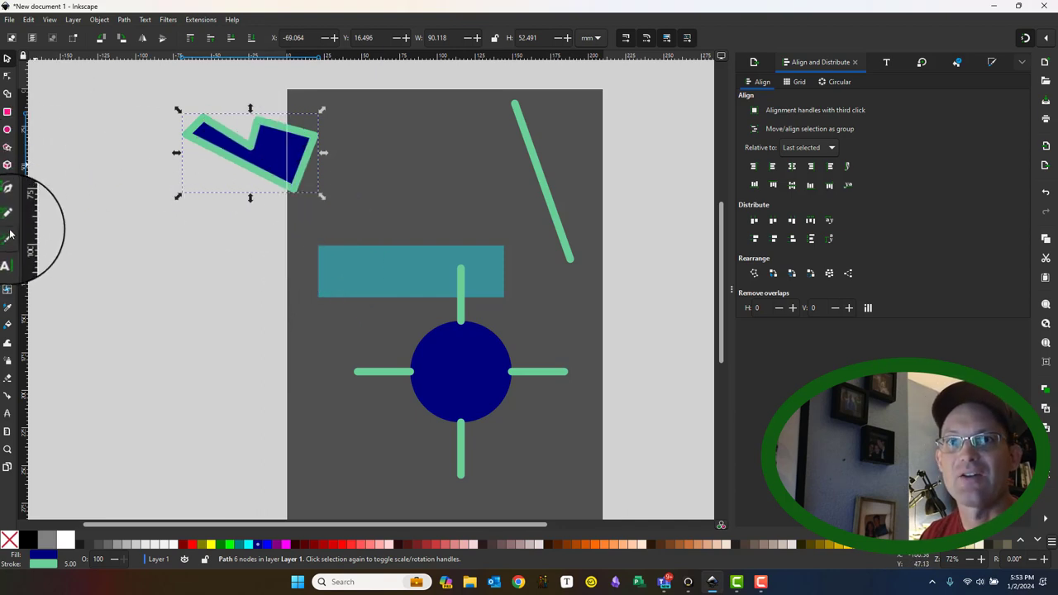
Draw a line up the rectangle's left edge and convert it to a guide with Objects to Guides.
click(8, 201)
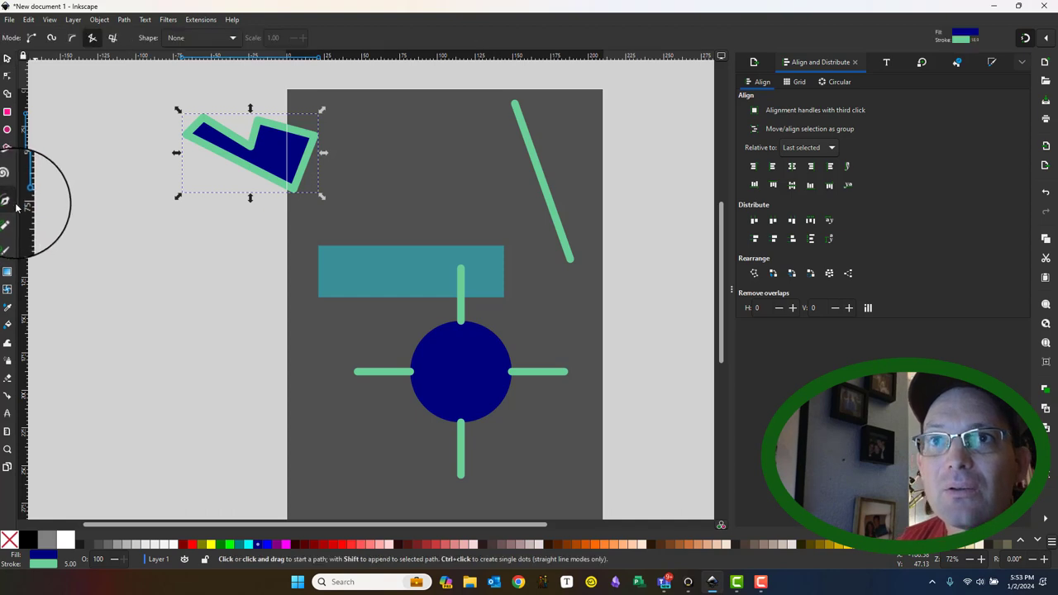
click(318, 296)
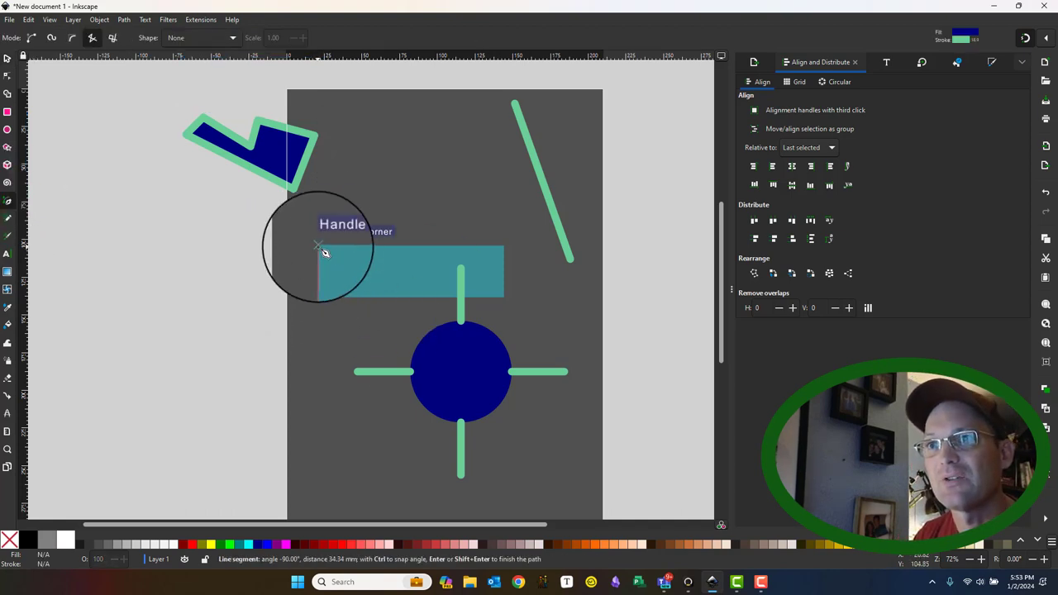
double_click(317, 246)
click(8, 57)
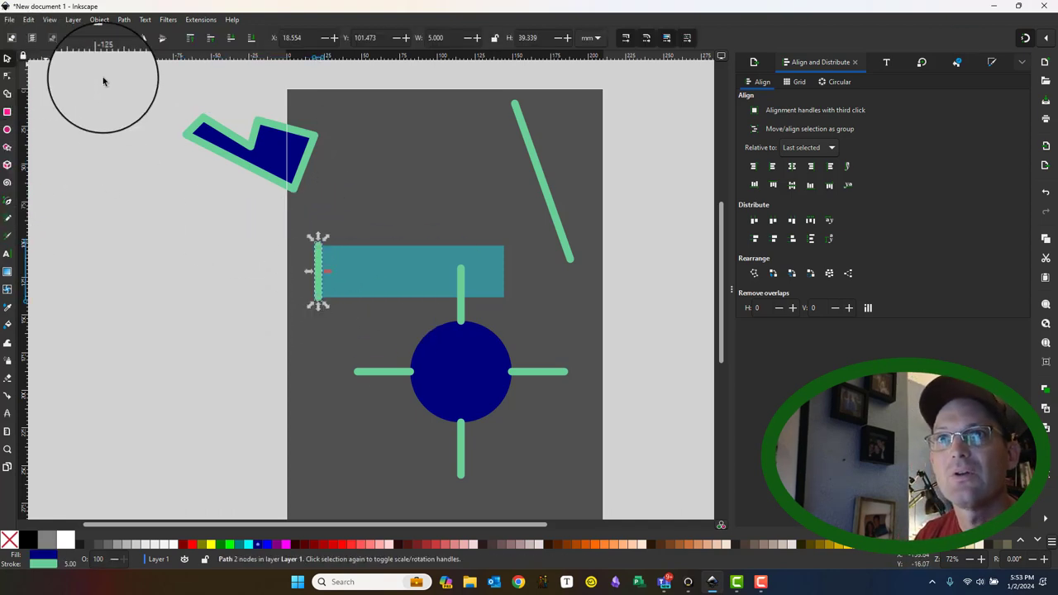
click(103, 23)
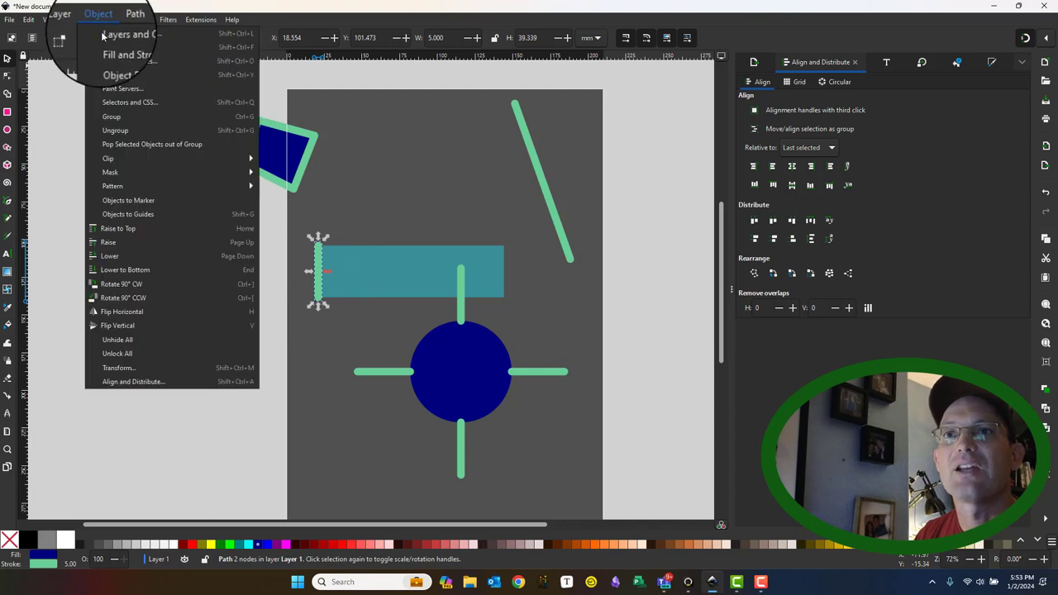
click(174, 214)
Test snapping the polygon to the new guide, then undo the move and deselect.
click(261, 167)
drag(261, 167, 327, 151)
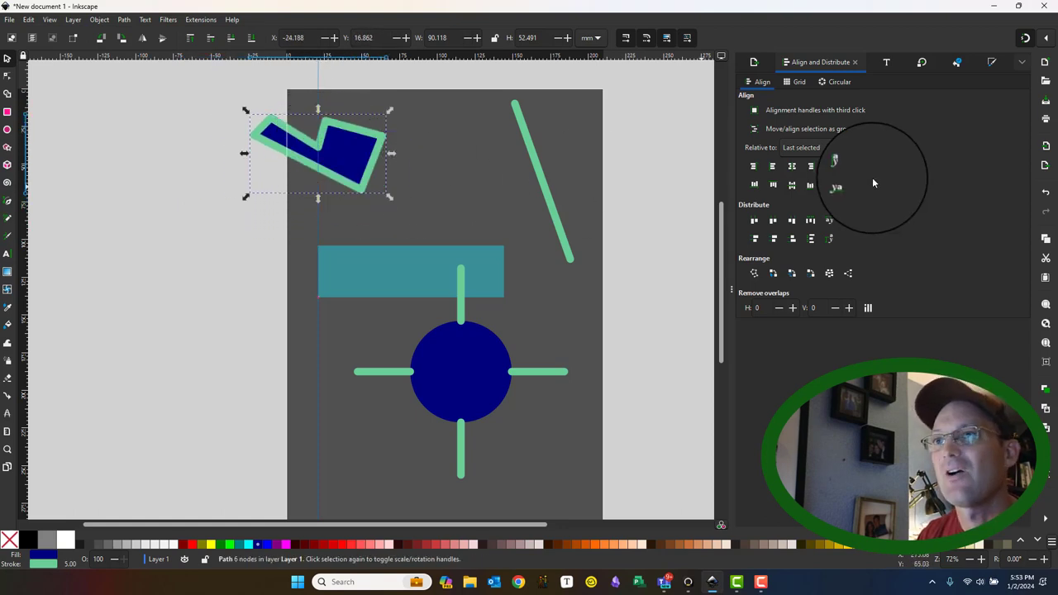
click(1044, 192)
click(179, 343)
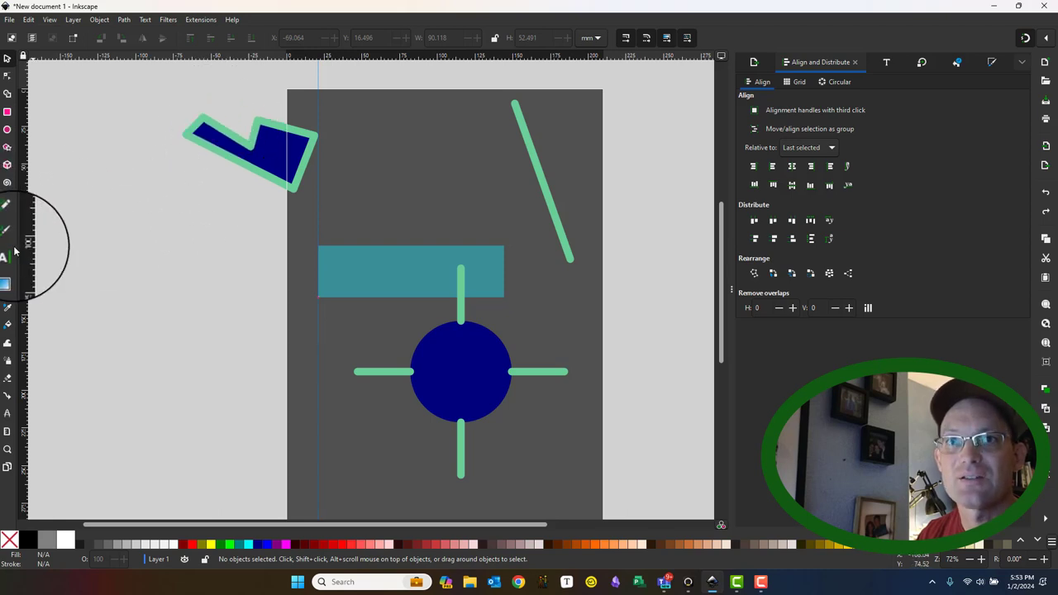
Draw a slanted line from the polygon's inner corner and convert it to a guide.
click(10, 203)
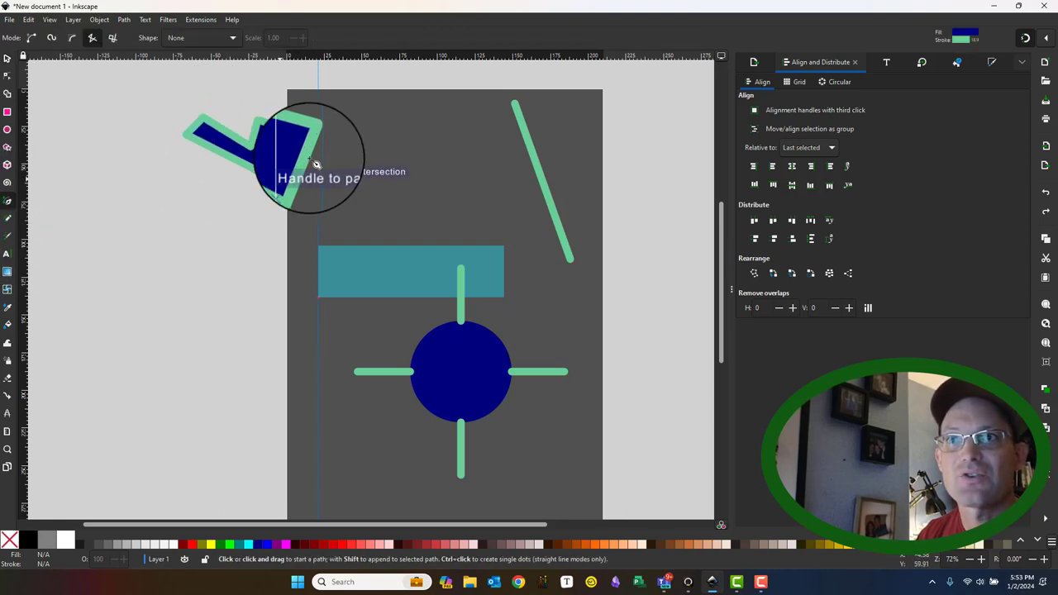
click(250, 147)
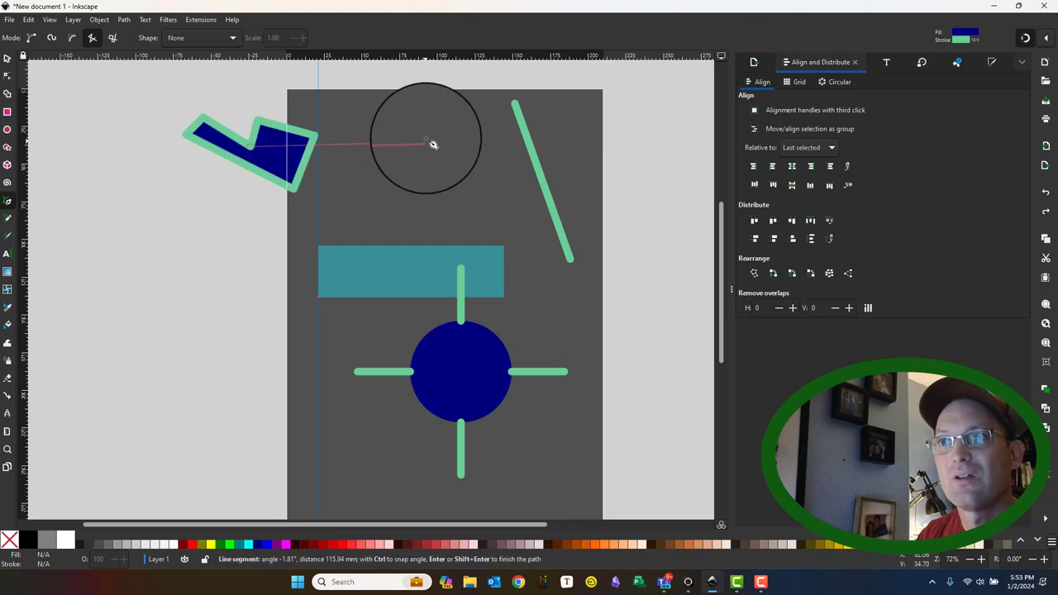
scroll(356, 146, up, 2)
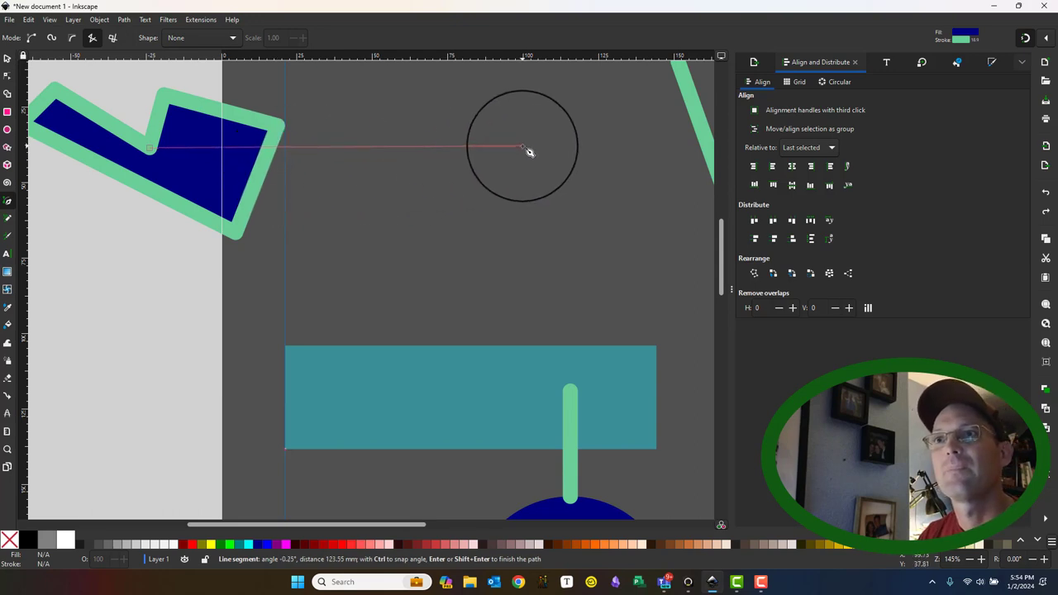
key(Escape)
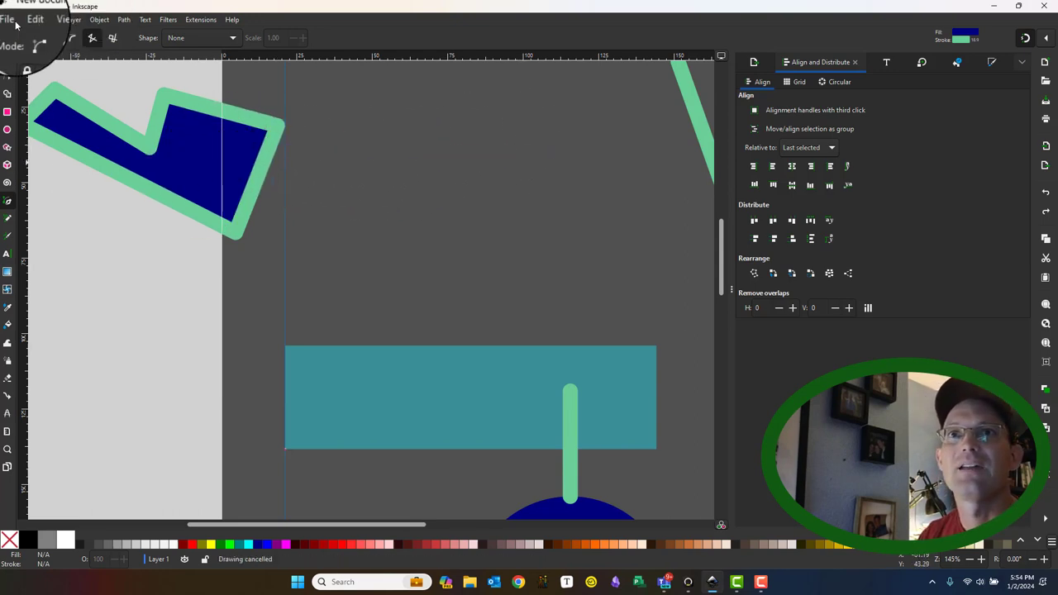
click(151, 152)
double_click(538, 219)
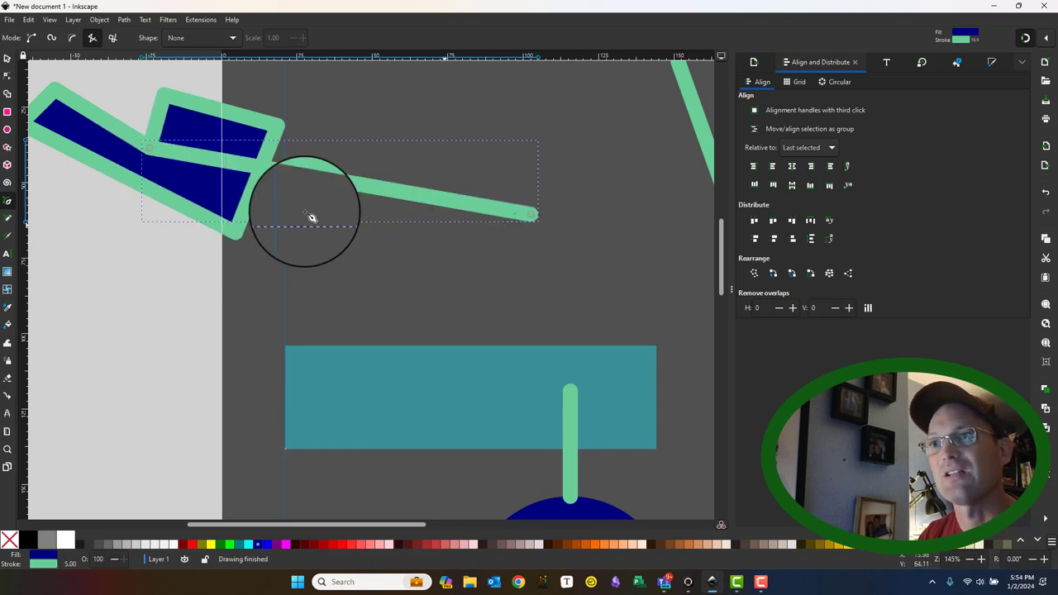
key(s)
click(110, 22)
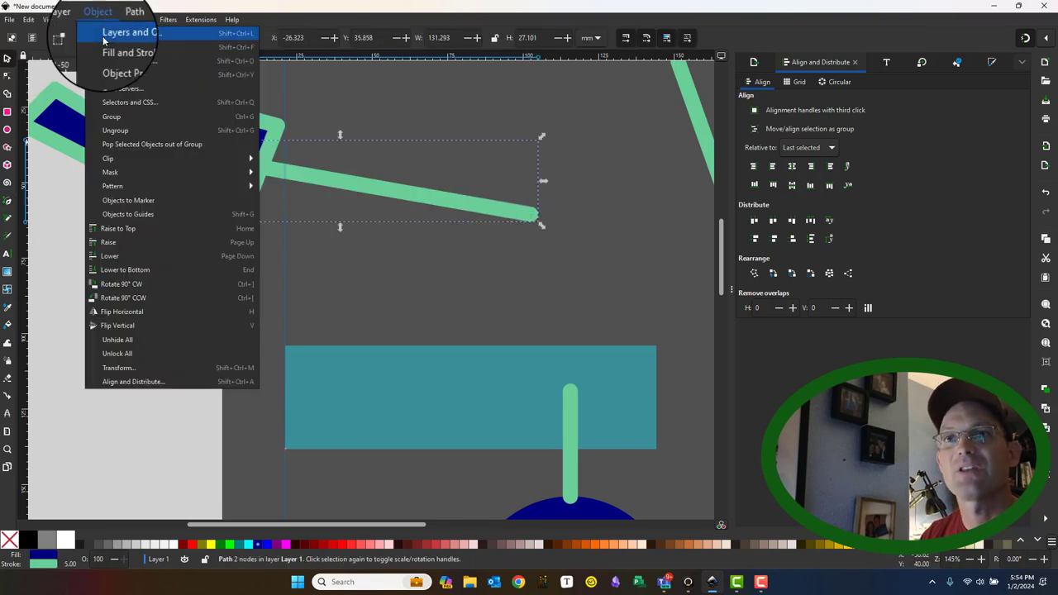
click(151, 214)
Test snapping the polygon to the guides, then delete the navy polygon.
click(150, 144)
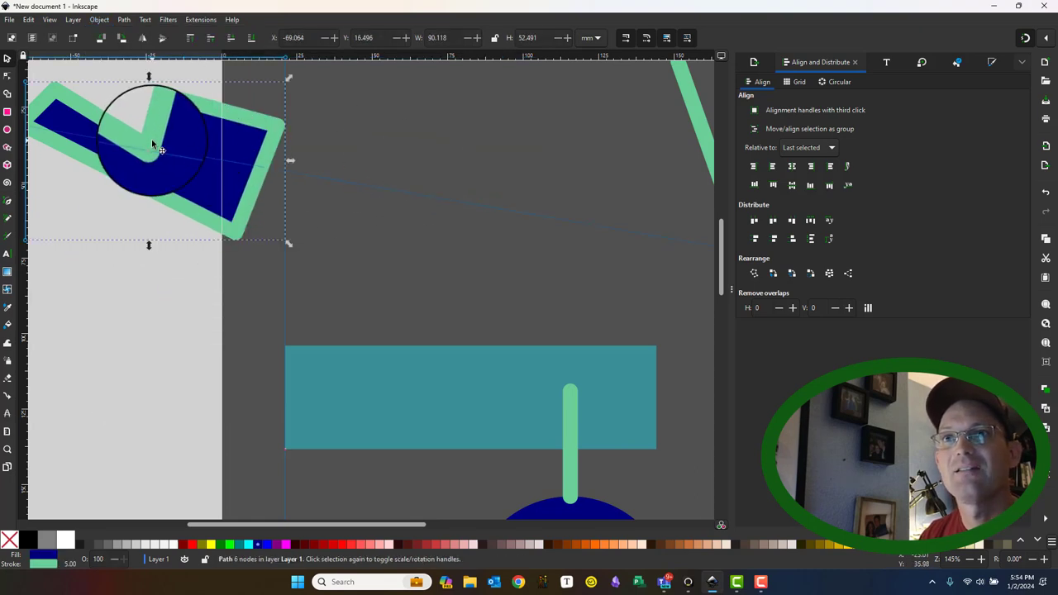
drag(157, 119, 335, 195)
scroll(335, 196, down, 2)
key(Escape)
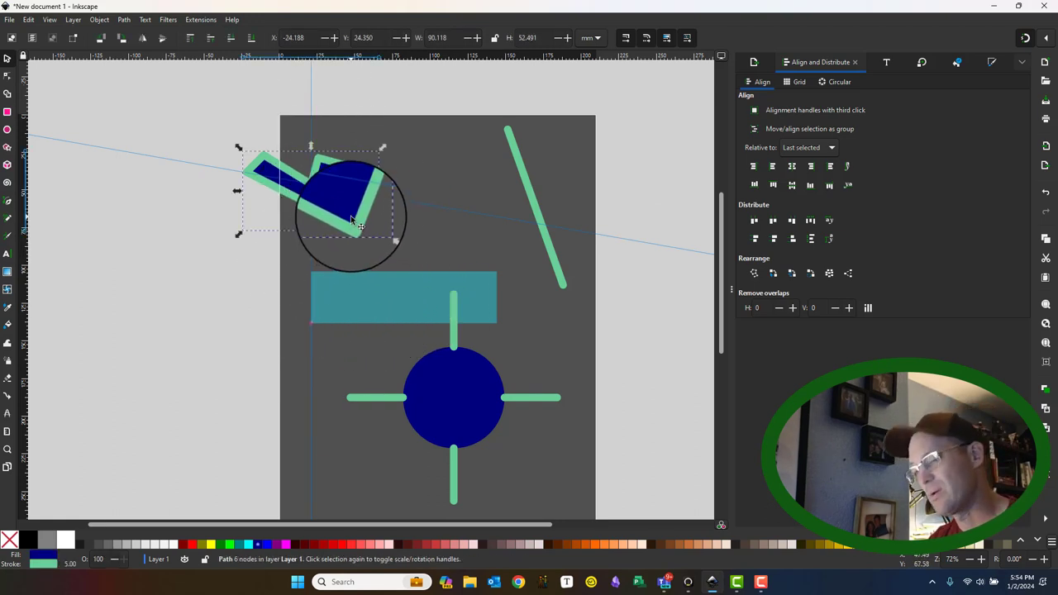
key(Delete)
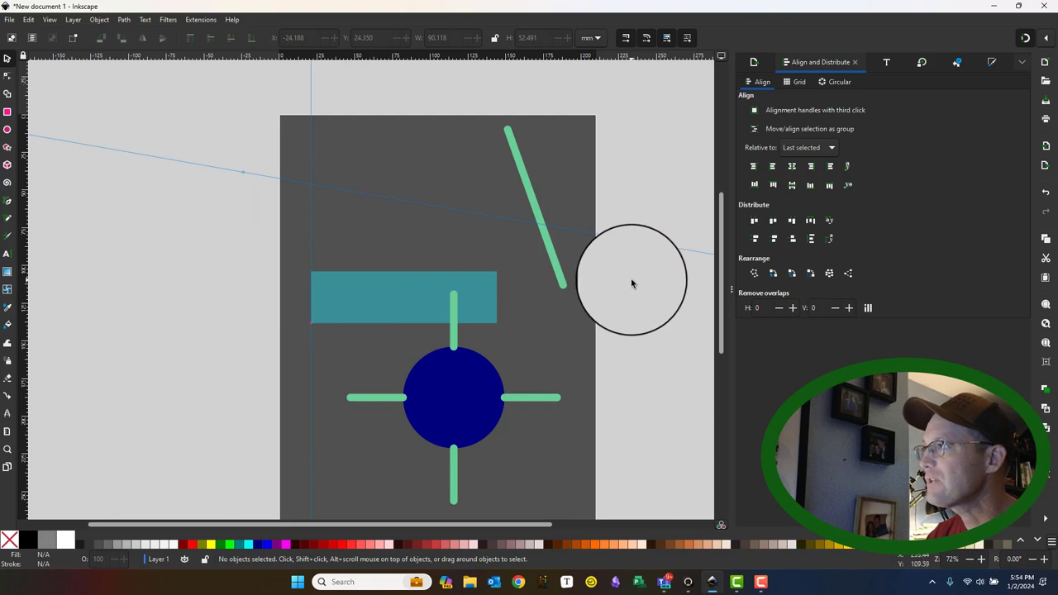
scroll(596, 363, down, 1)
scroll(581, 347, right, 2)
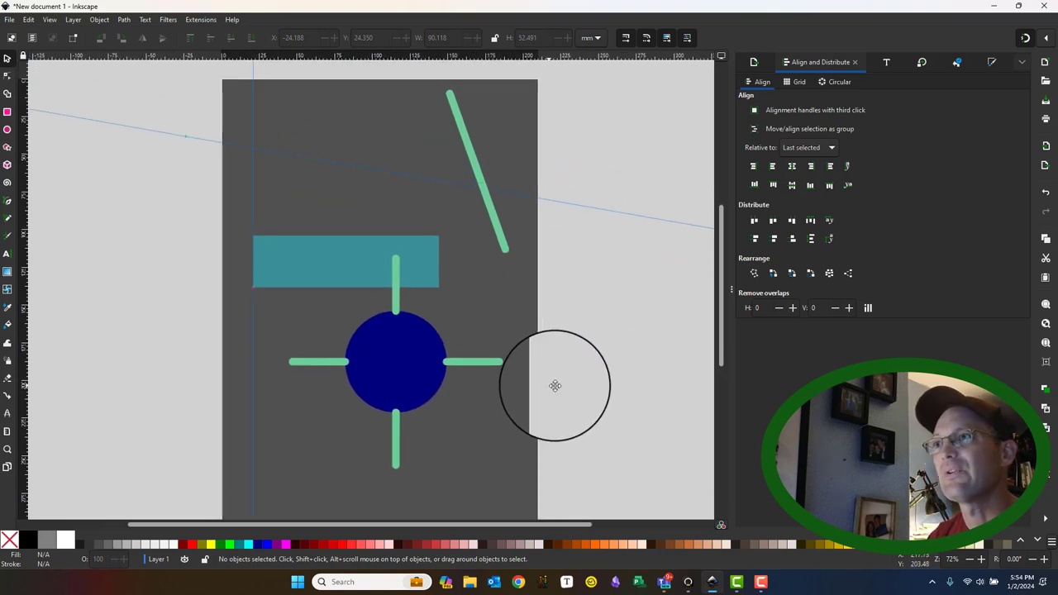
scroll(554, 386, down, 1)
scroll(555, 385, left, 1)
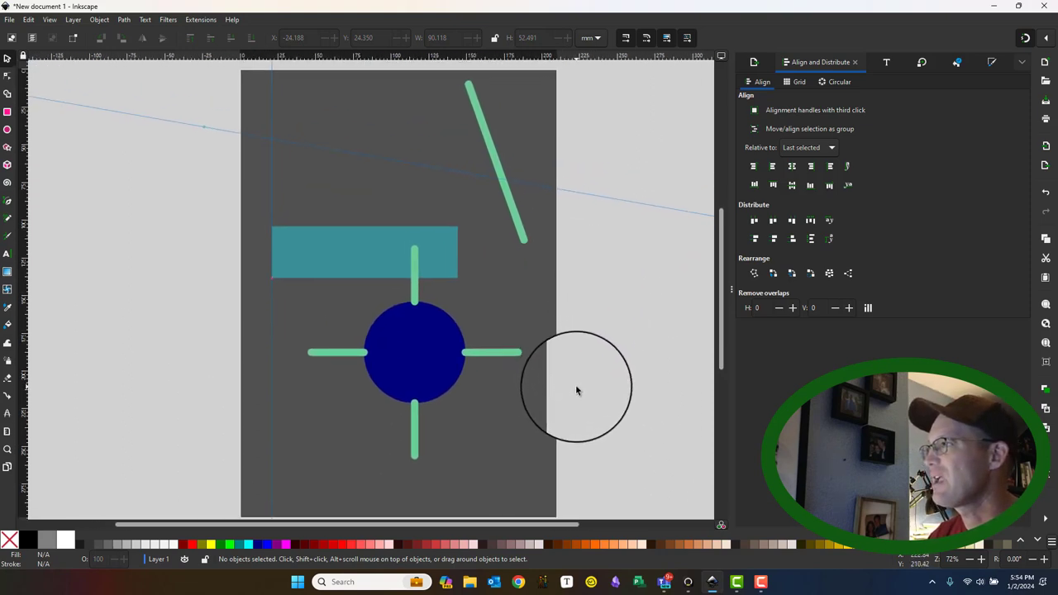